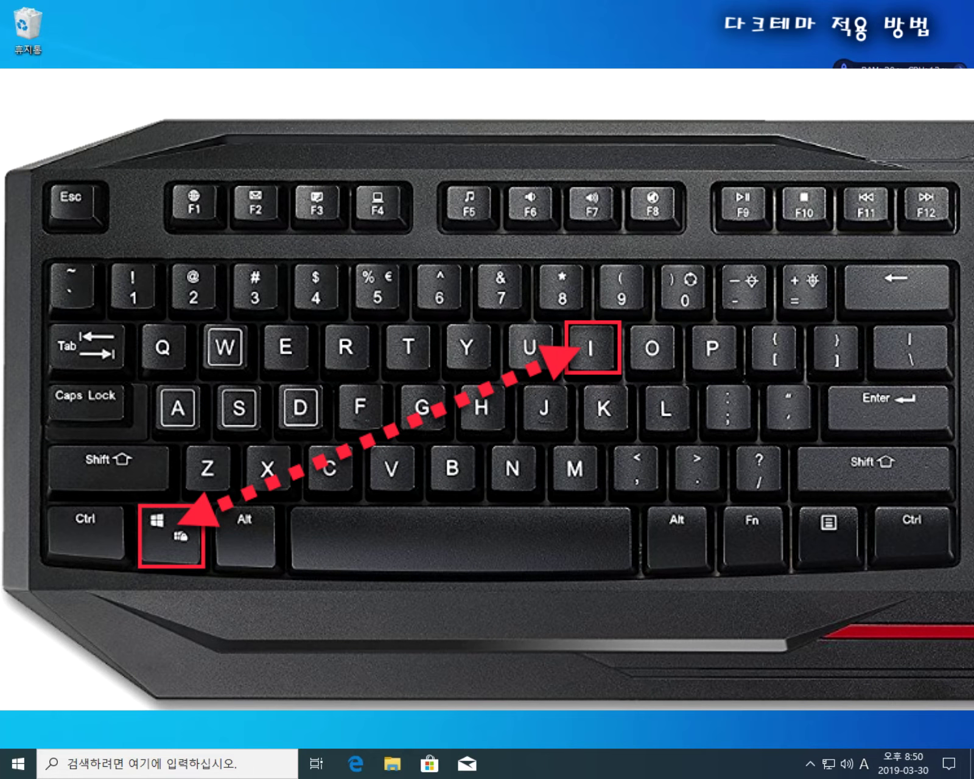
# Step: Open the colour page of the Windows personalization settings and set the default app mode to dark (어둡게)
pyautogui.press('super+i')
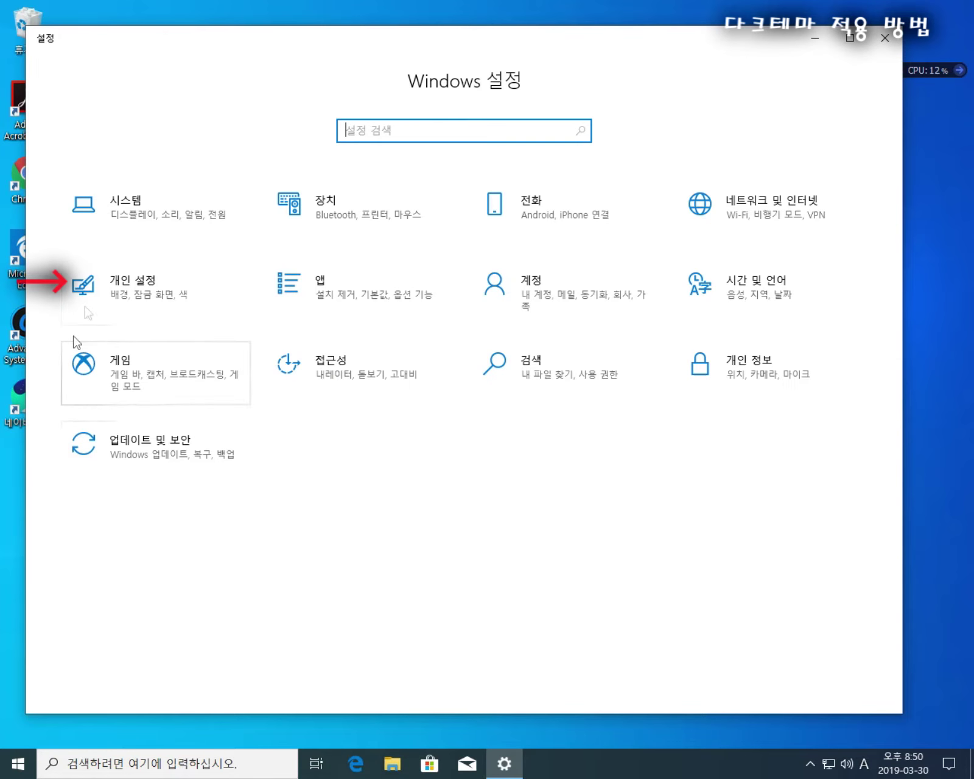
pyautogui.click(115, 302)
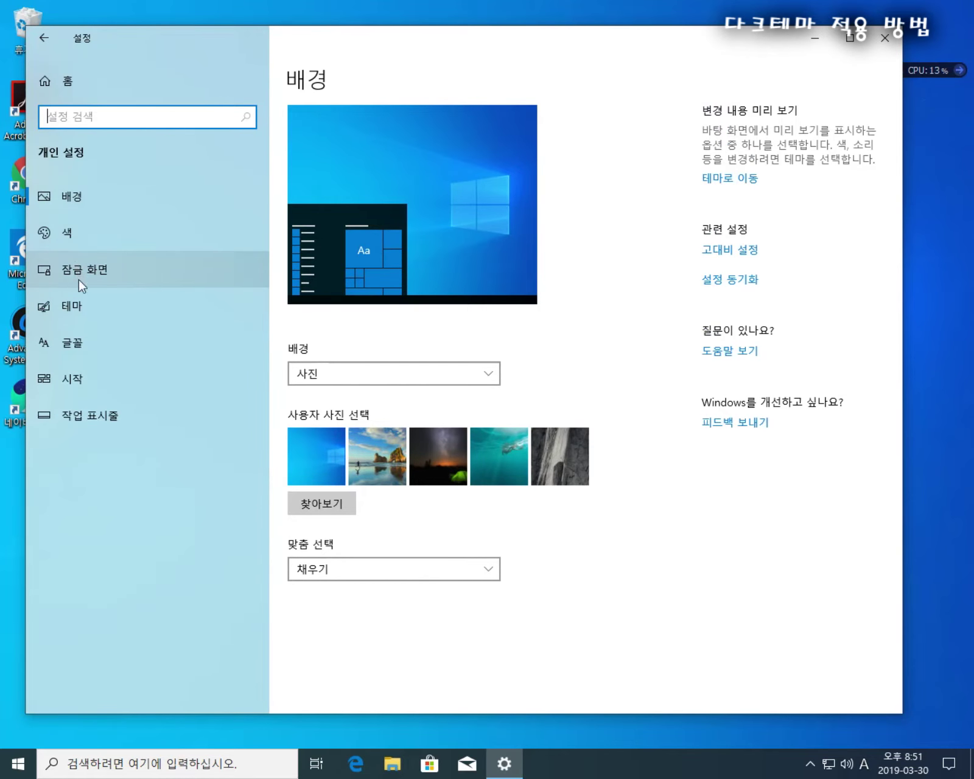
pyautogui.click(74, 198)
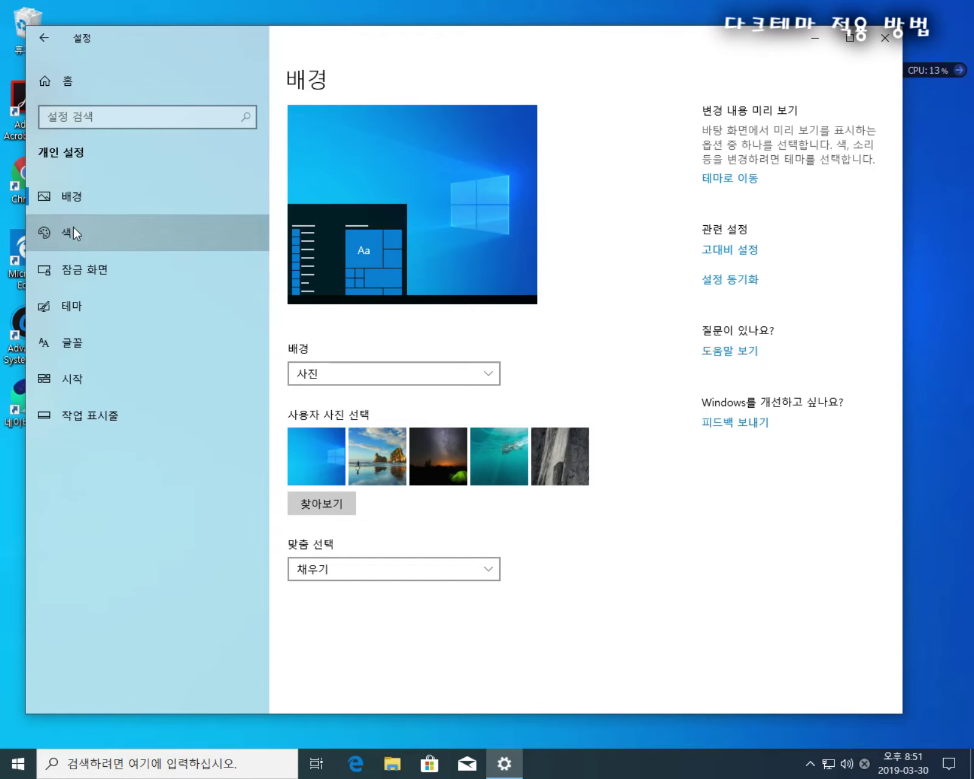
pyautogui.click(74, 232)
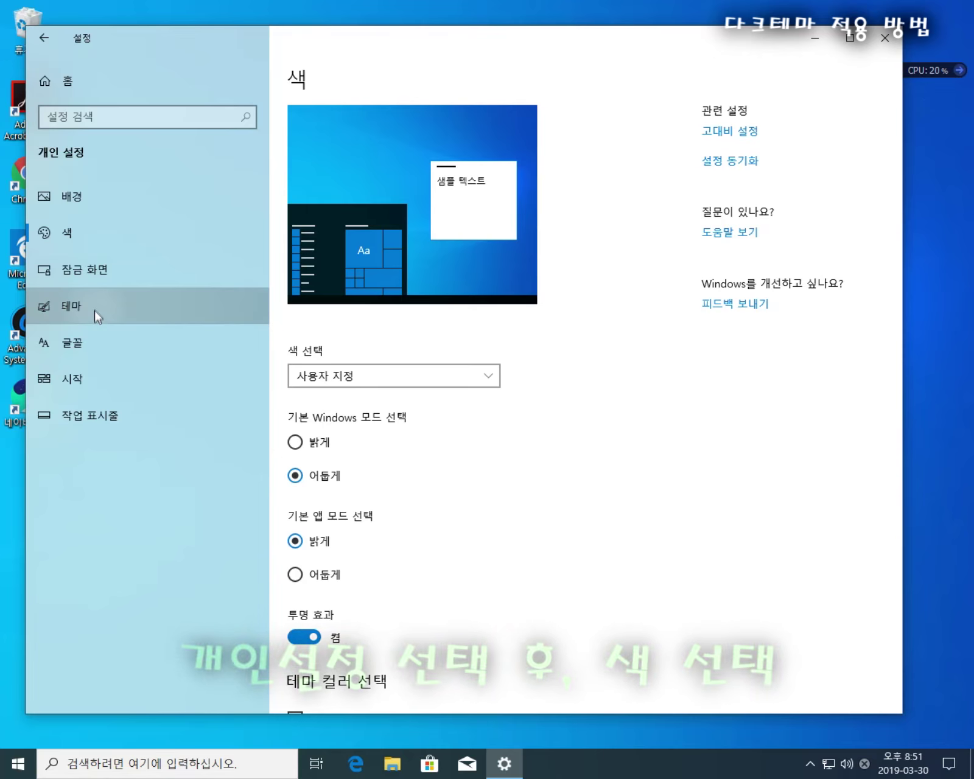
pyautogui.click(94, 311)
pyautogui.click(90, 226)
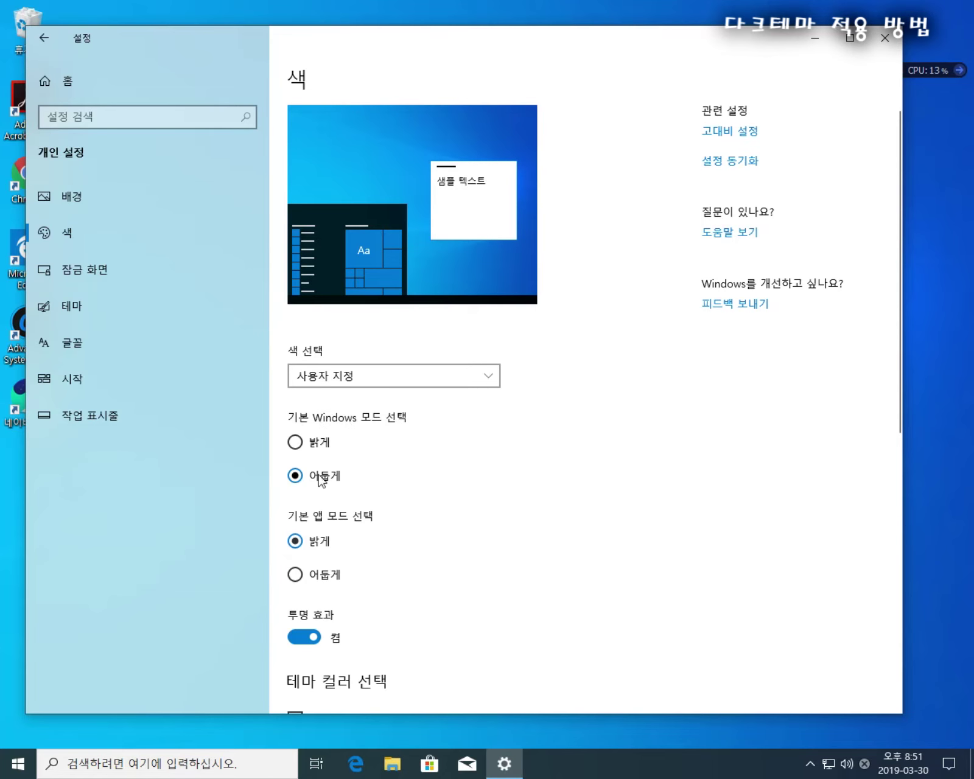
pyautogui.scroll(-2, 430, 469)
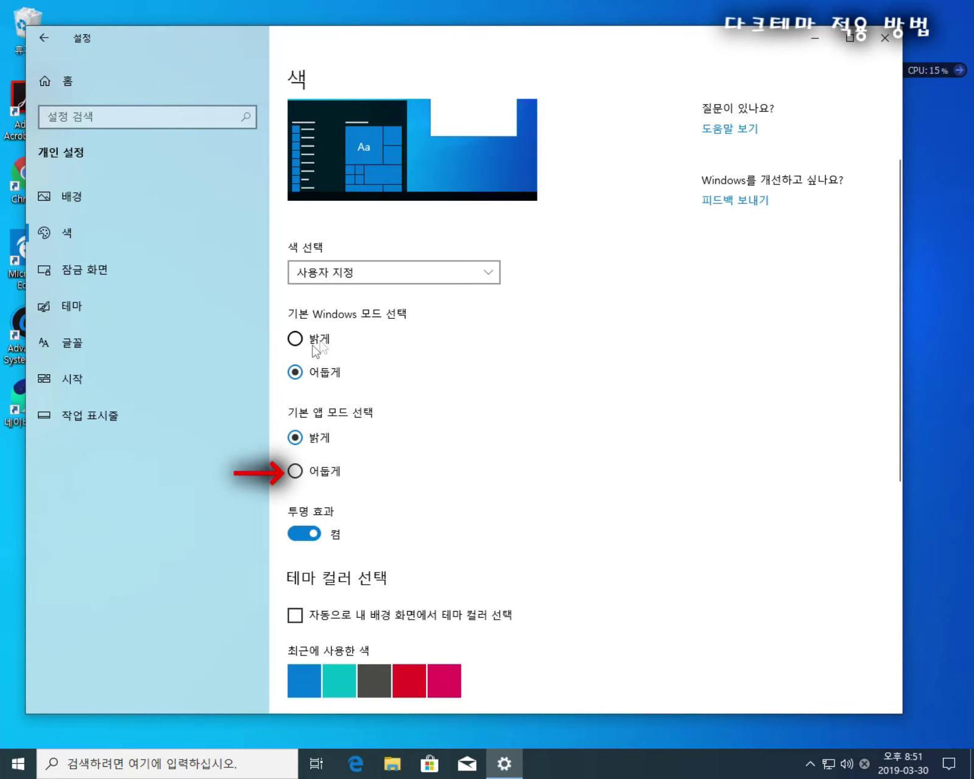
pyautogui.click(296, 472)
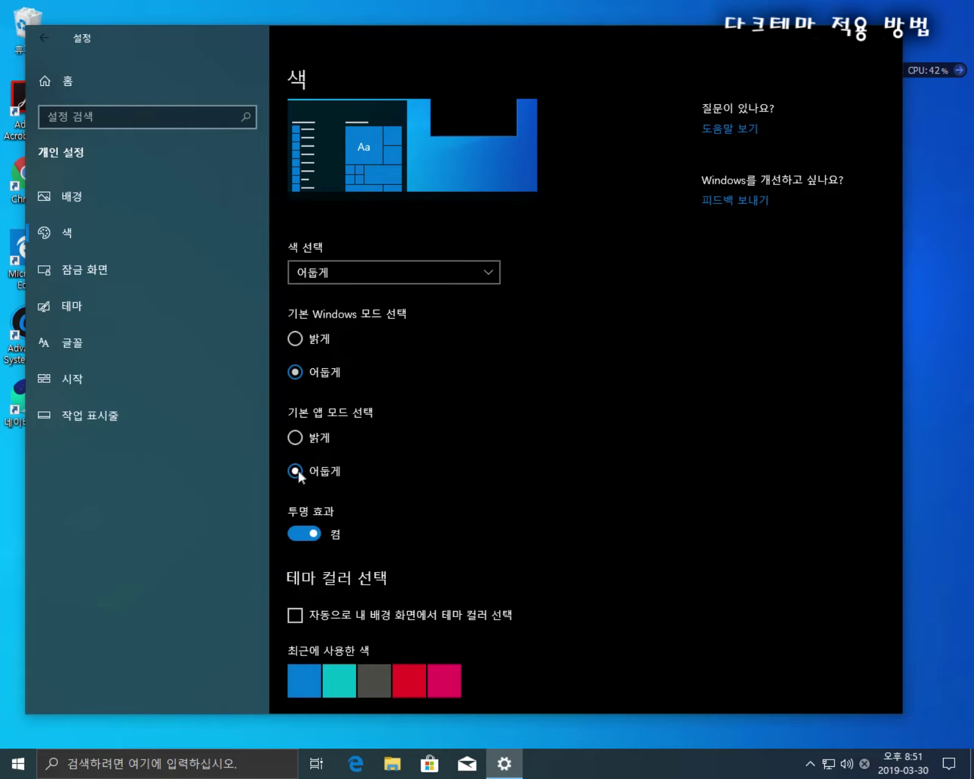
# Step: Set the theme colour to the dark grey swatch among the recently used colours
pyautogui.scroll(-7, 487, 386)
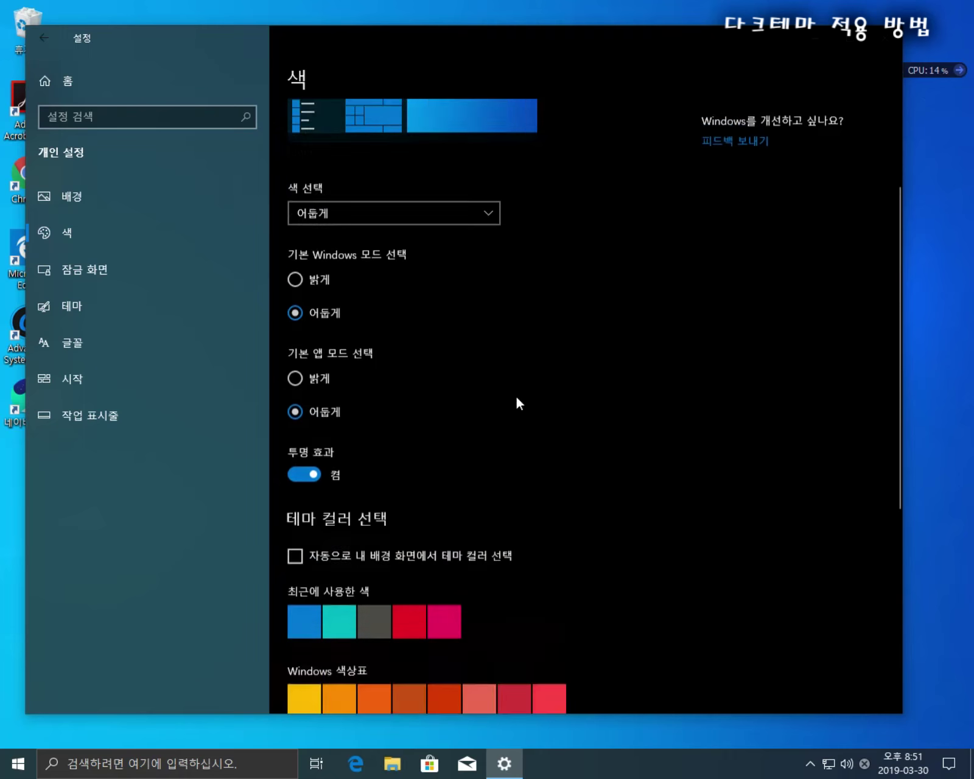
pyautogui.scroll(2, 634, 395)
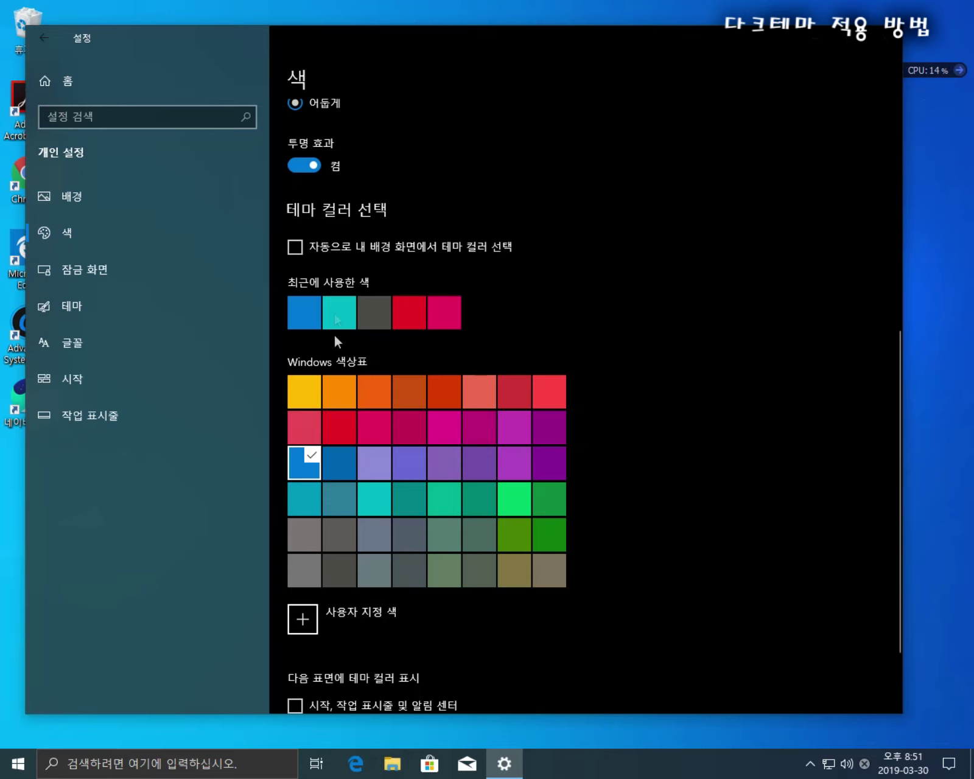
pyautogui.click(377, 318)
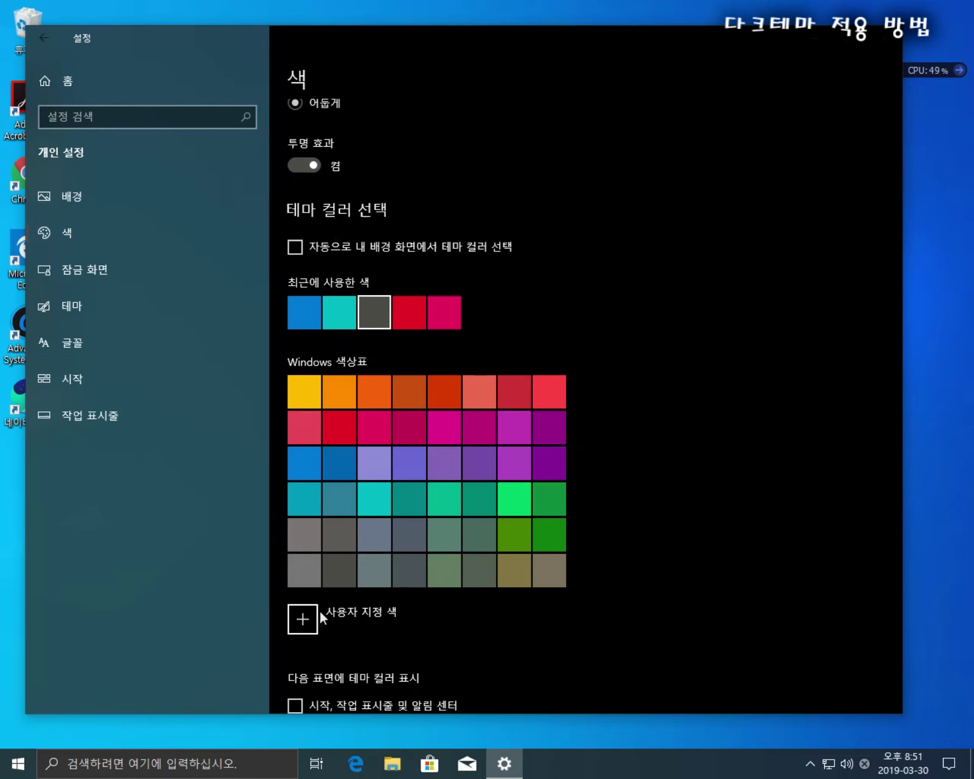
pyautogui.scroll(-3, 398, 523)
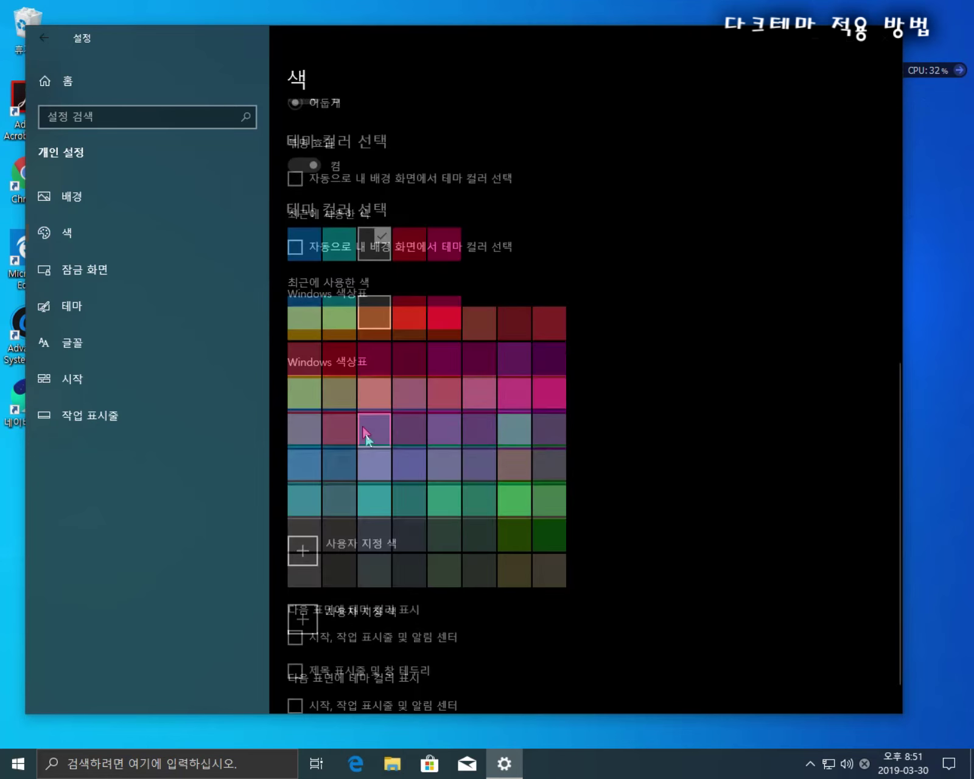
pyautogui.scroll(5, 331, 302)
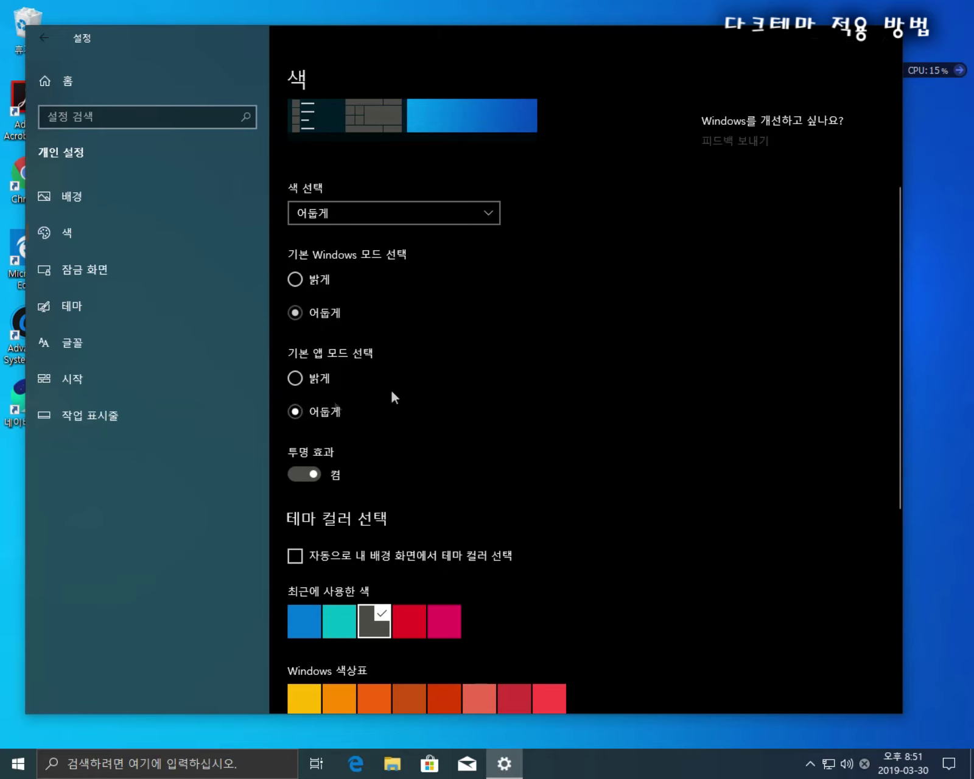
pyautogui.scroll(-3, 505, 388)
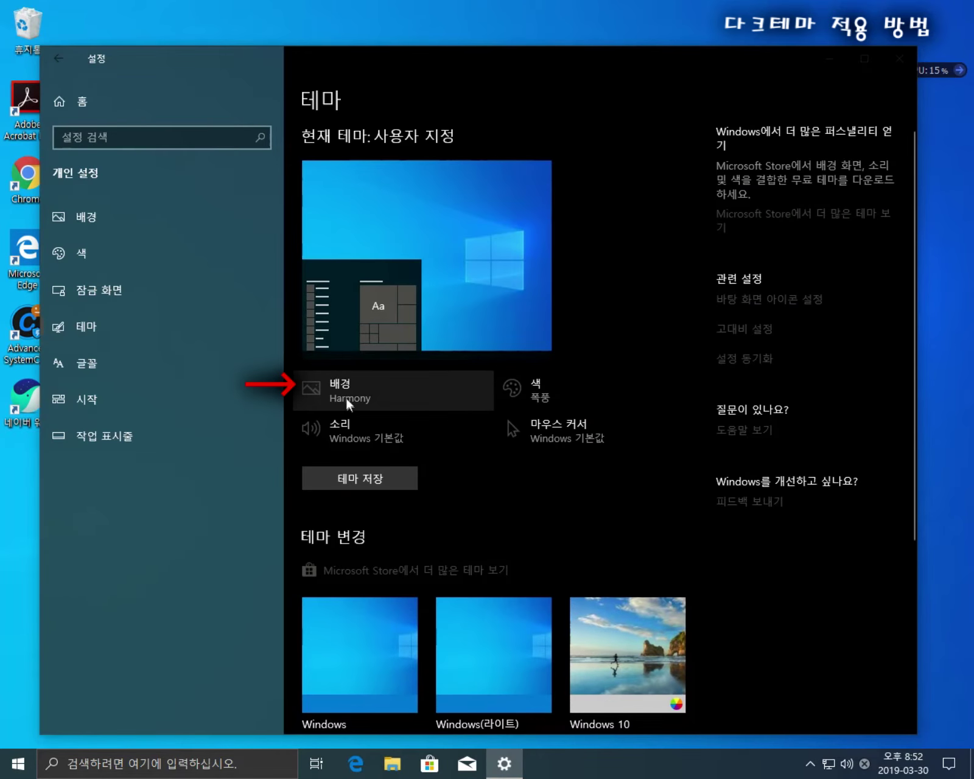
# Step: Change the desktop background from the theme settings to solid colour (단색) in black, and close the Settings window
pyautogui.click(346, 399)
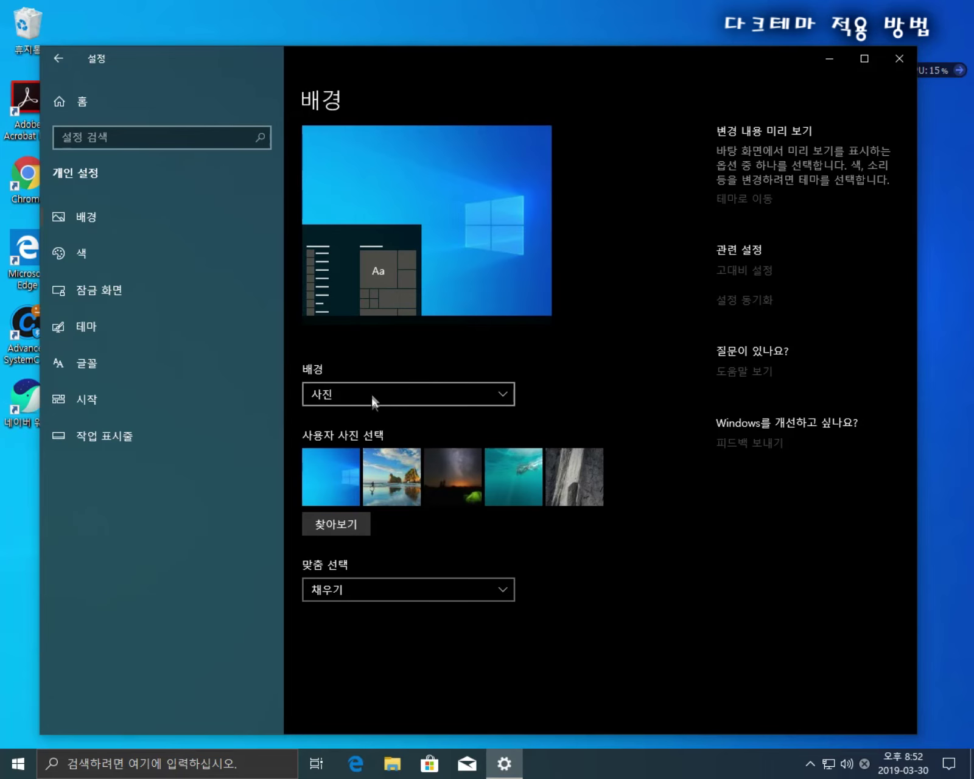
pyautogui.click(322, 394)
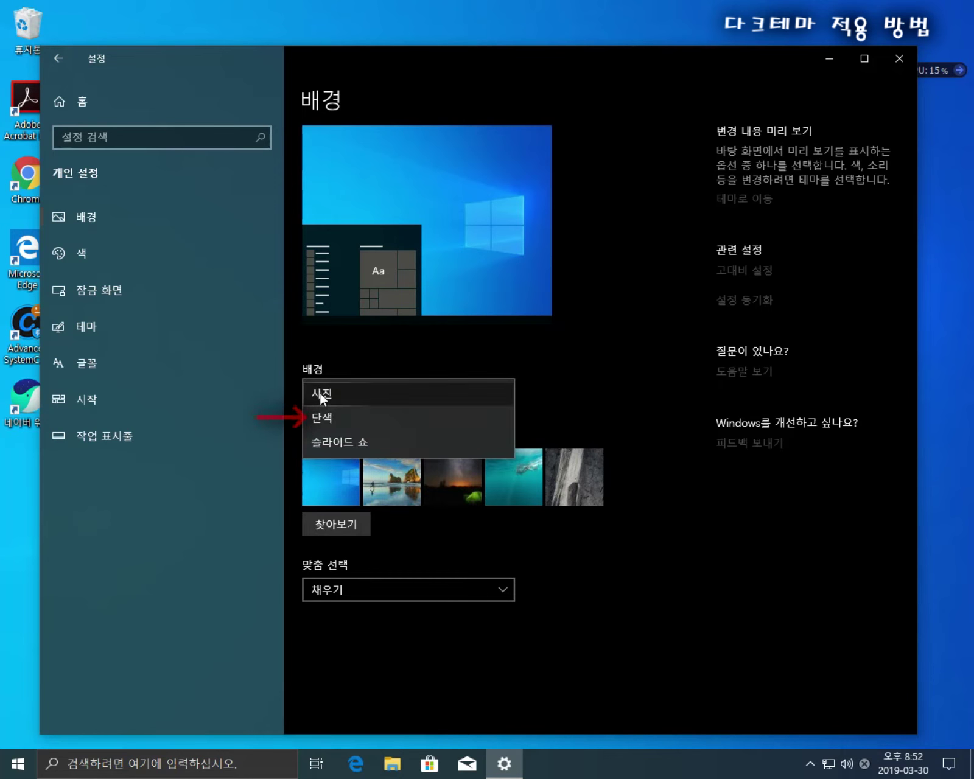
pyautogui.click(381, 413)
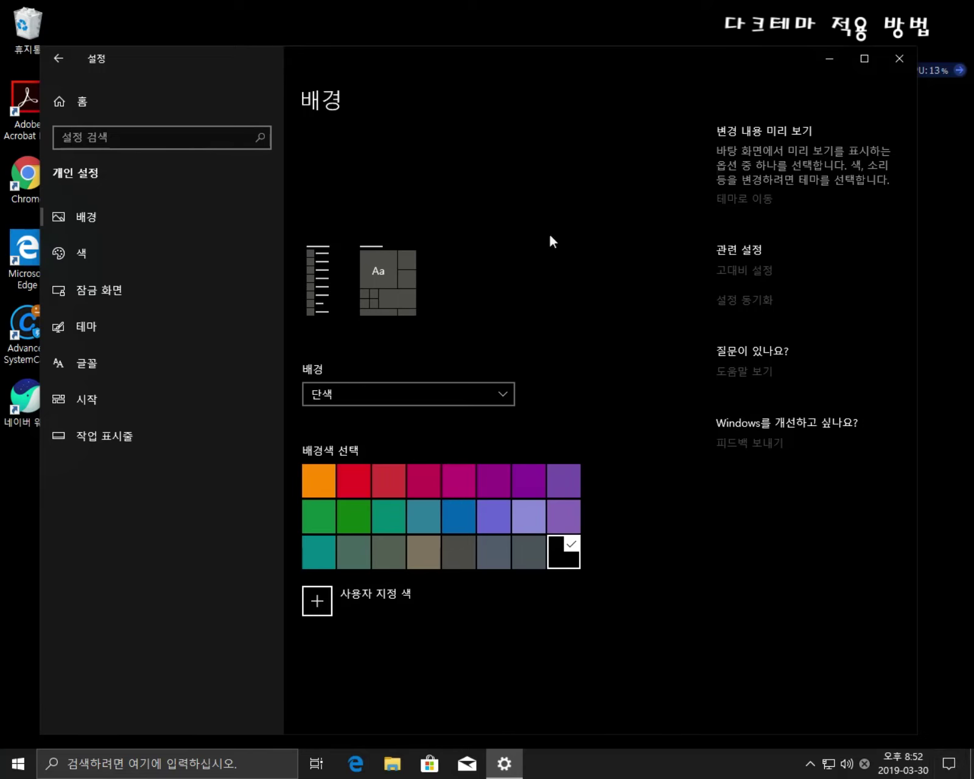
pyautogui.click(899, 59)
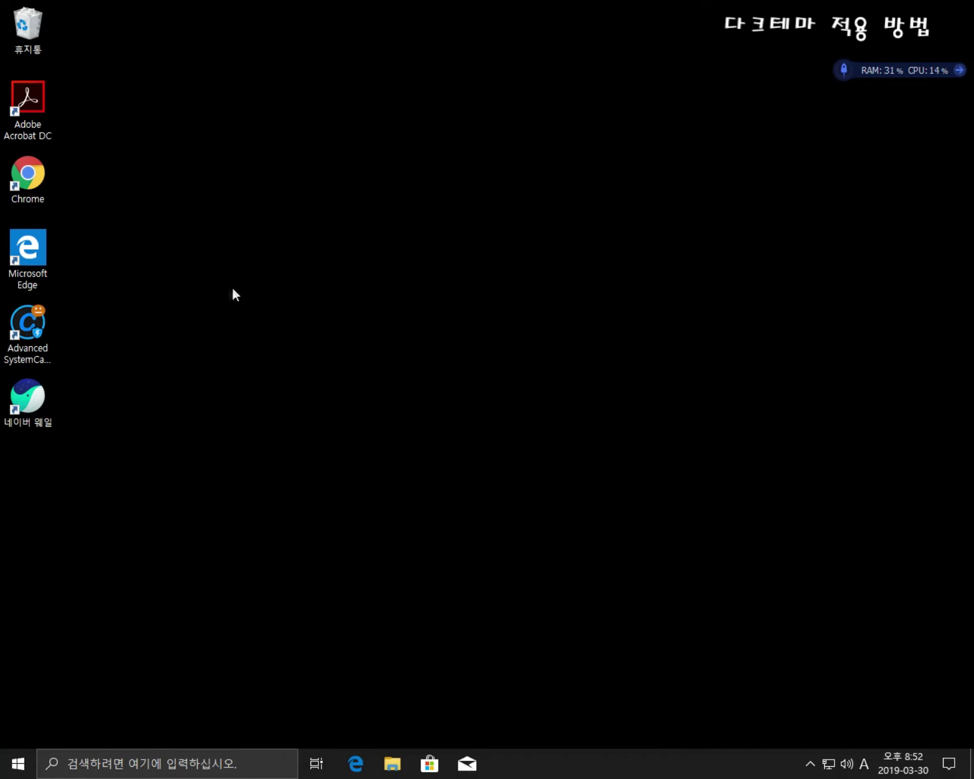
# Step: Check how the Start menu and its tiles look with the dark theme, and dismiss the menu
pyautogui.click(25, 762)
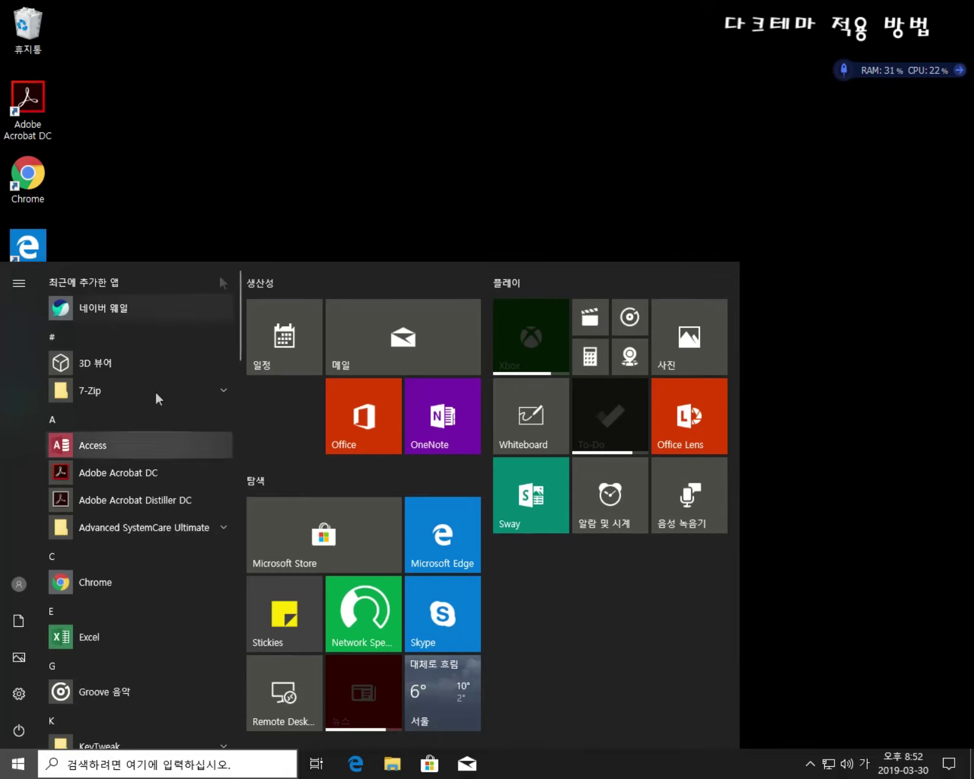
pyautogui.click(409, 154)
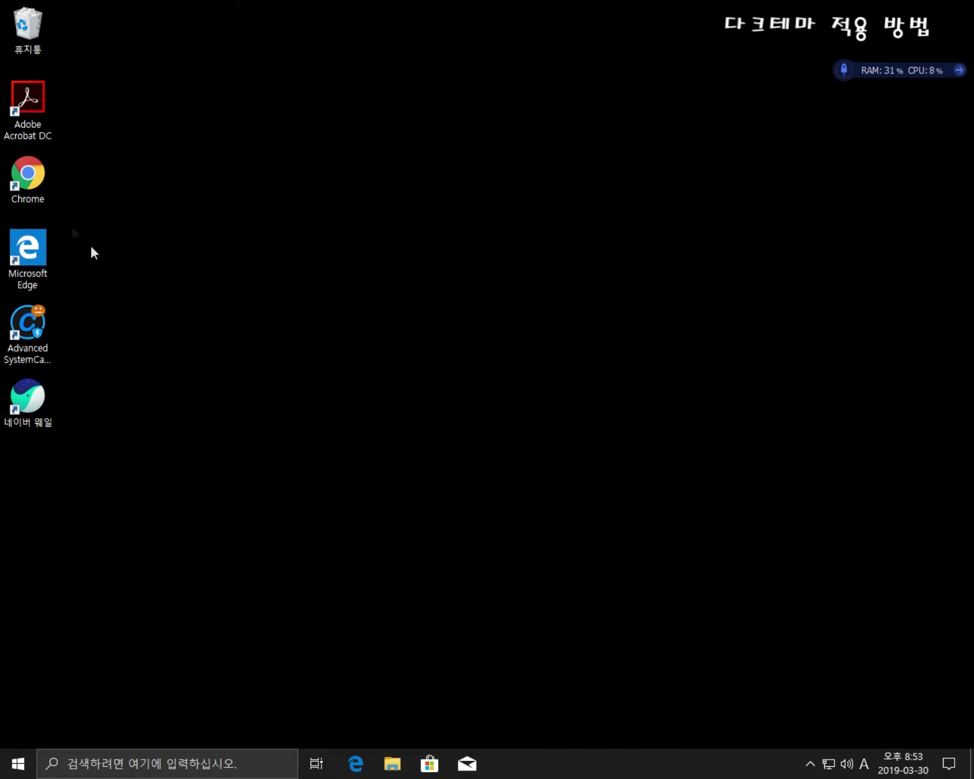
# Step: Launch Chrome and search Google for "크롬 다크모드"
pyautogui.doubleClick(27, 189)
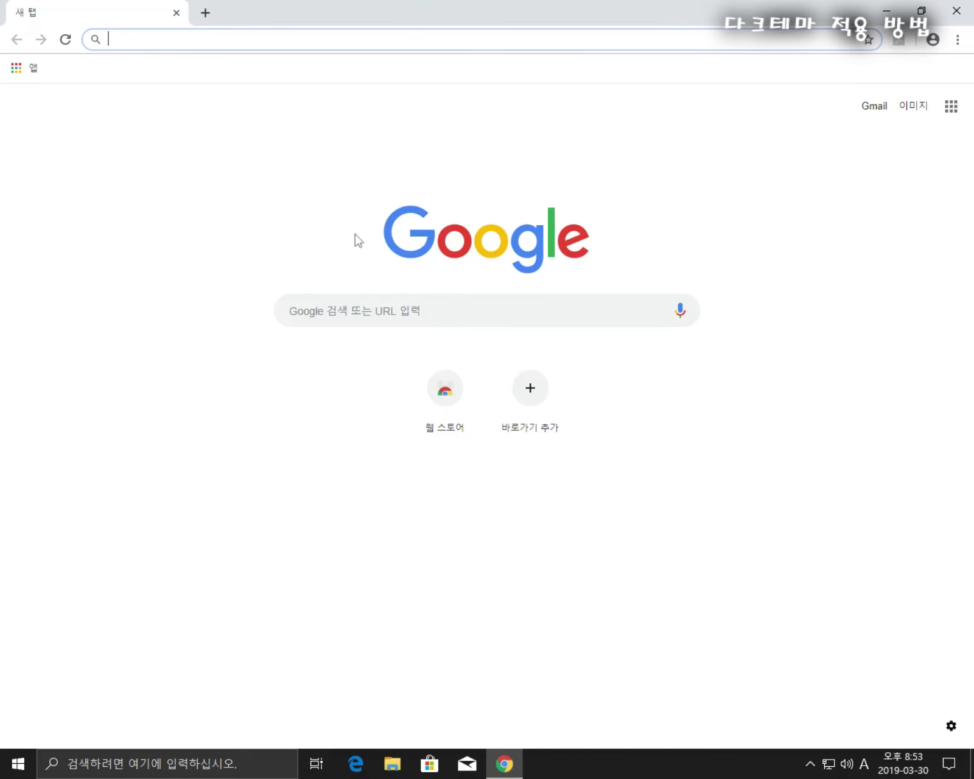
pyautogui.click(127, 352)
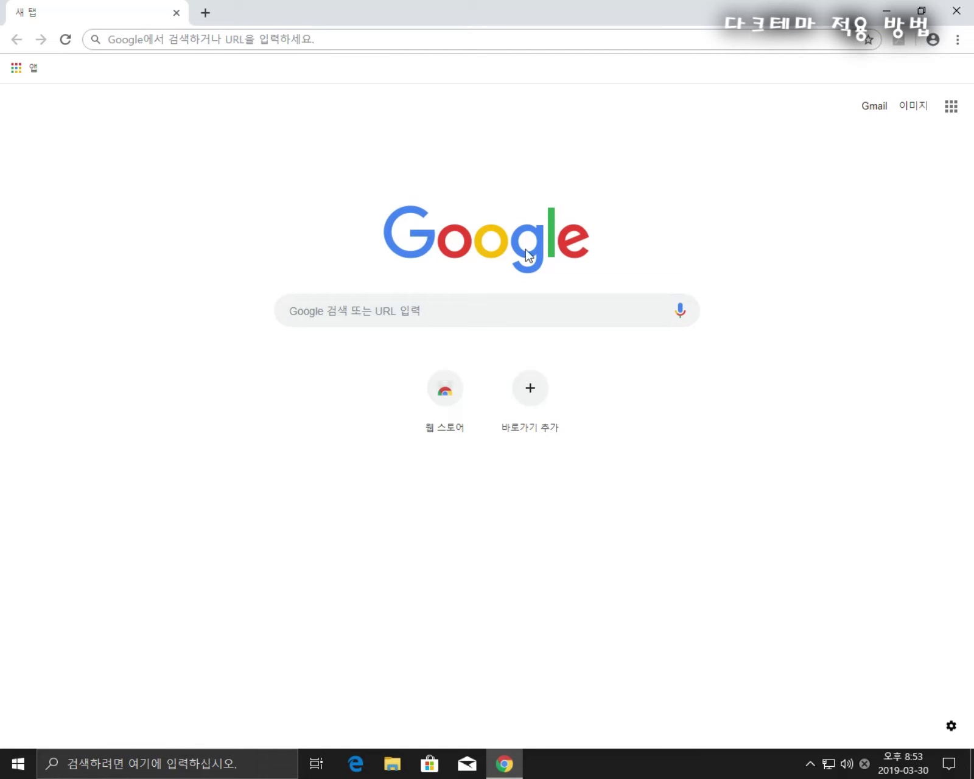
pyautogui.click(339, 303)
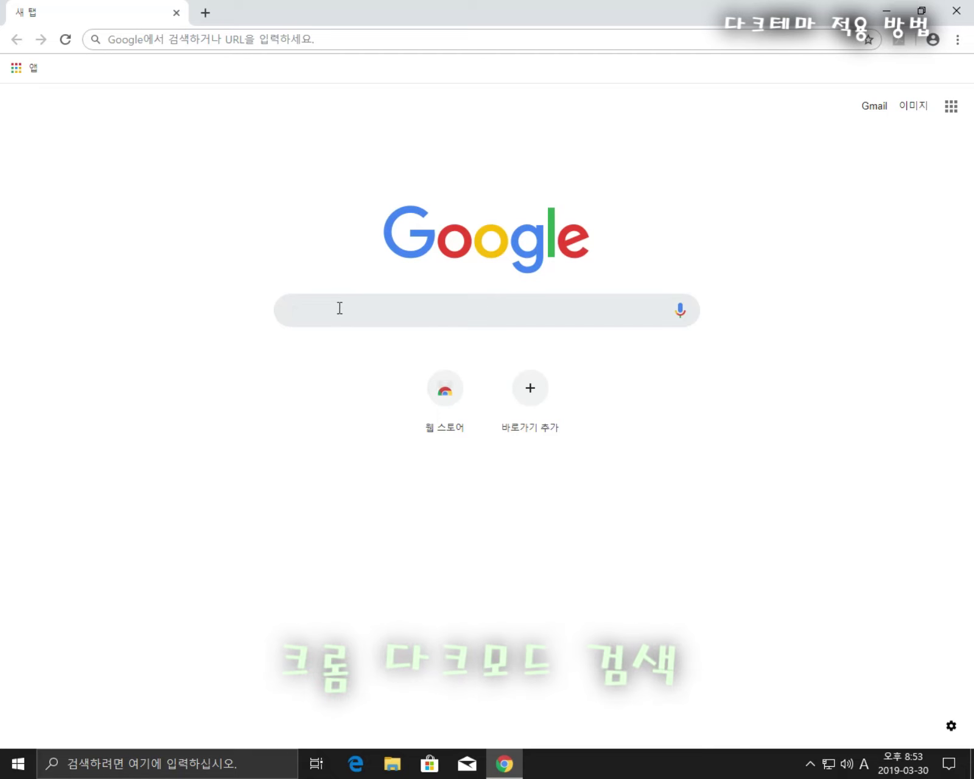
pyautogui.press('Hangul')
pyautogui.write('ㅋ')
pyautogui.write('크롬 ')
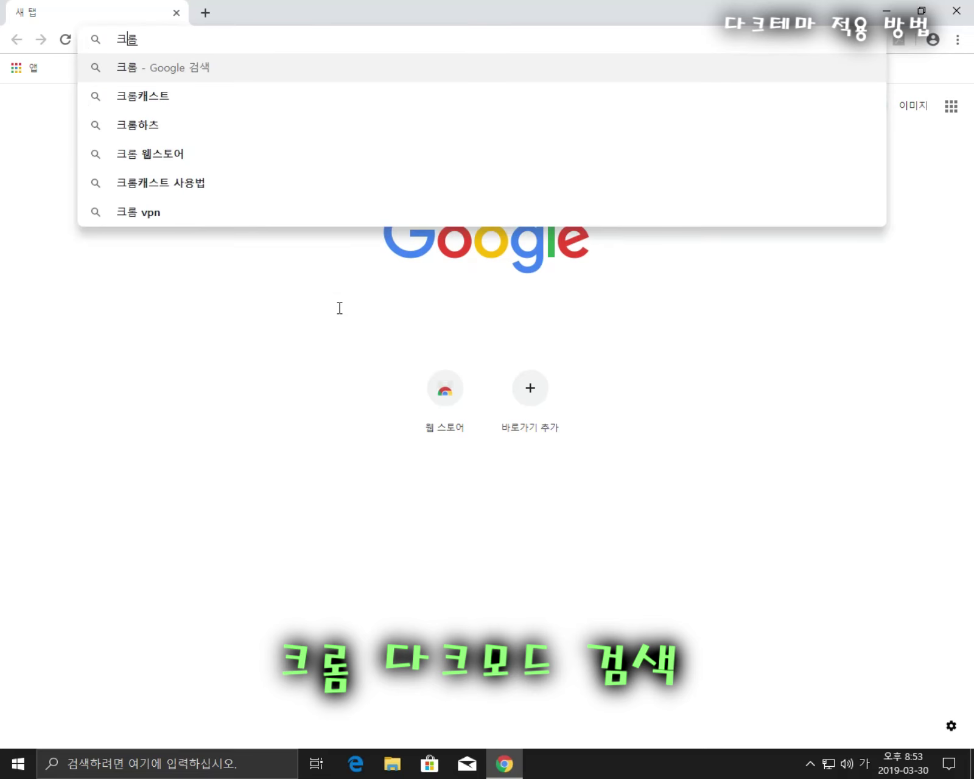
pyautogui.write('다크모ㅌ')
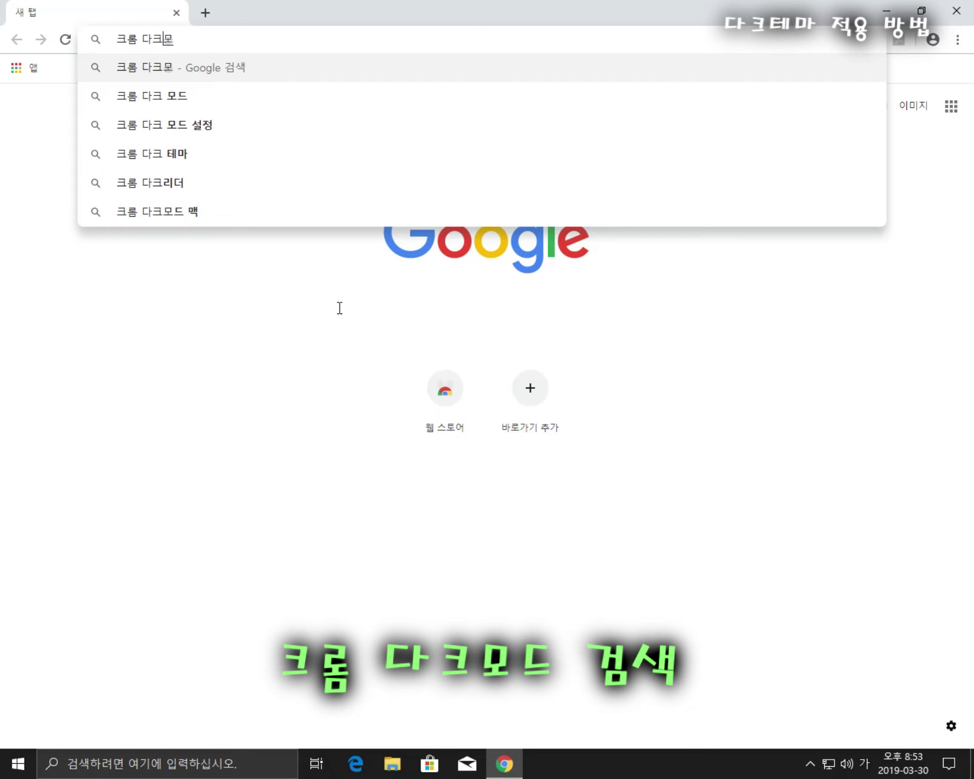
pyautogui.press('BackSpace')
pyautogui.write('드')
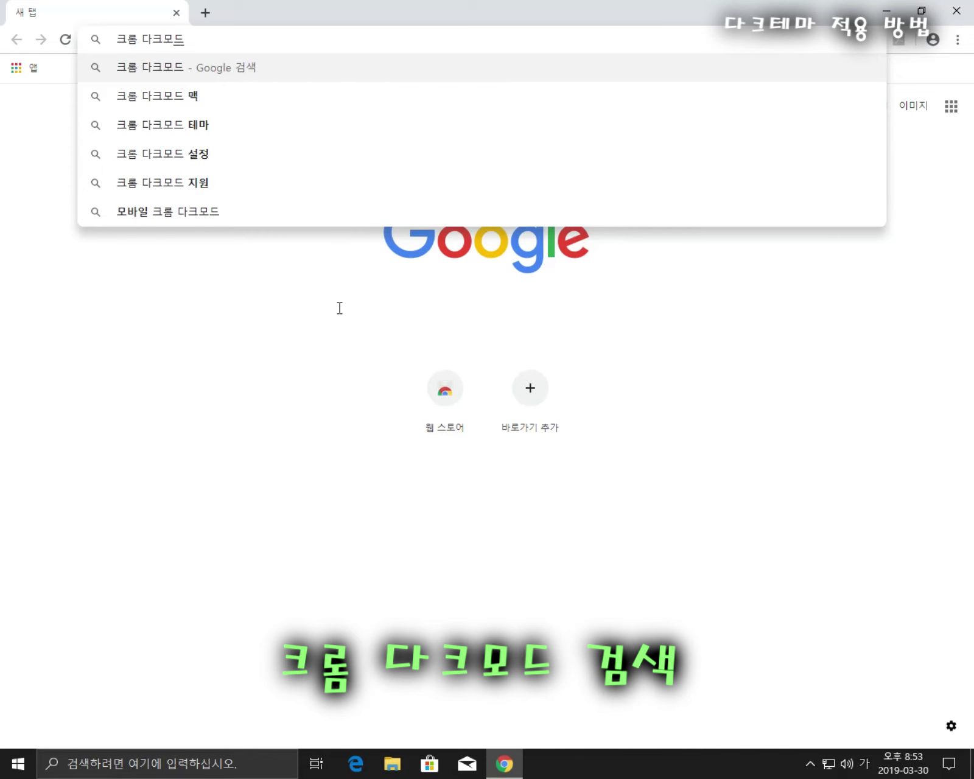
pyautogui.press('Return')
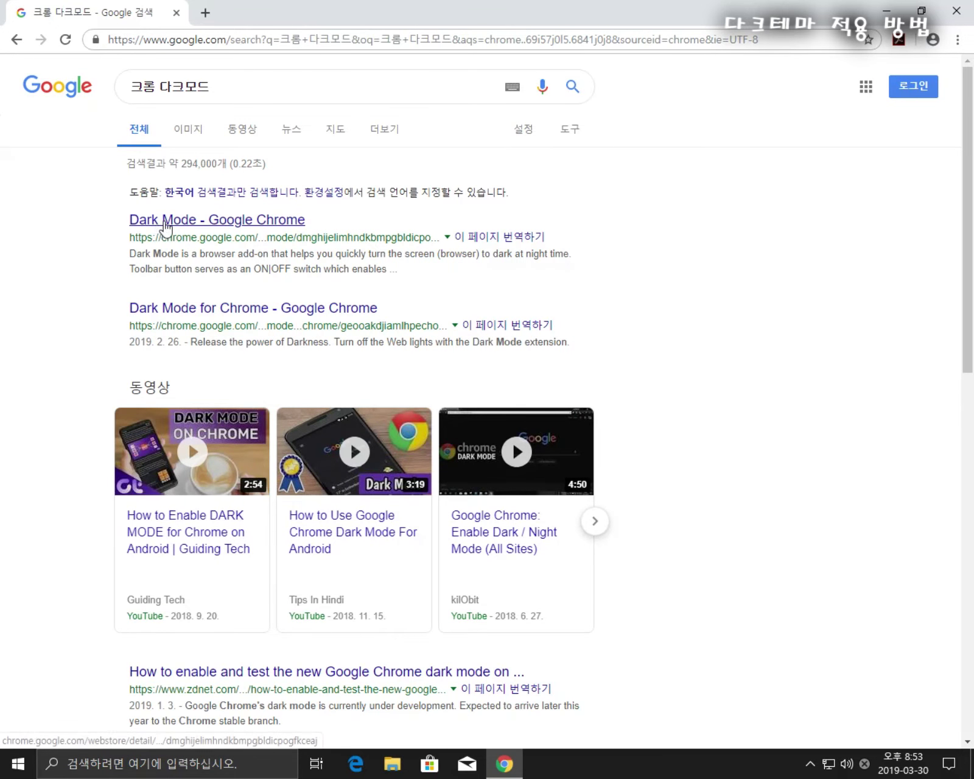
# Step: Add the "Dark Mode" extension from the Chrome Web Store result to Chrome and dismiss the pop-ups
pyautogui.click(289, 223)
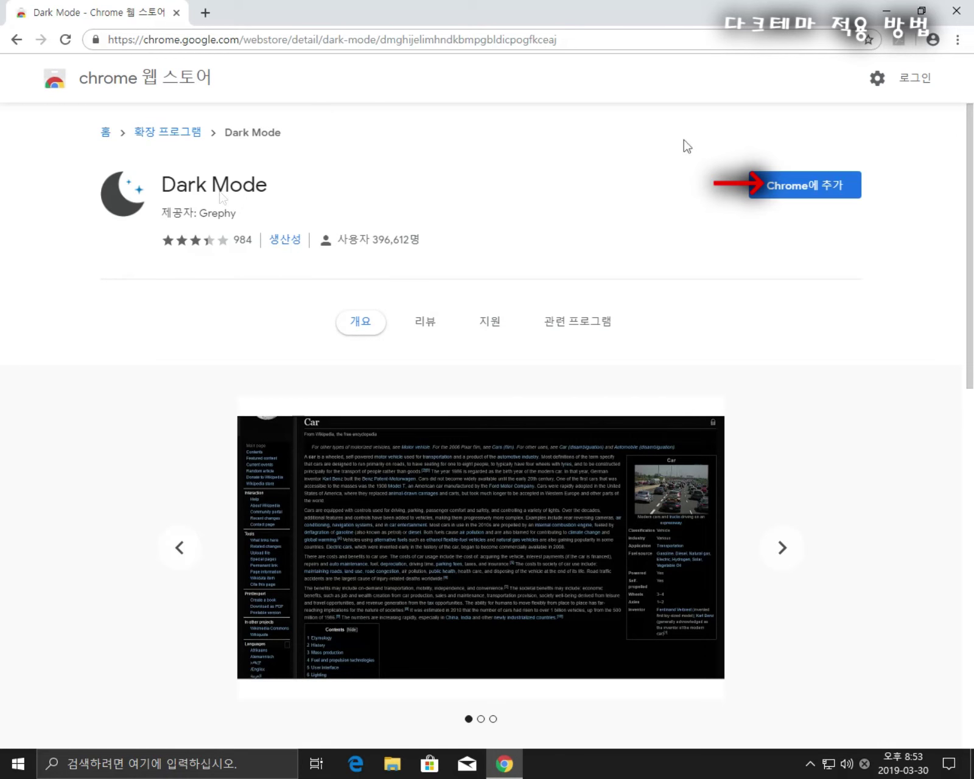
pyautogui.click(804, 192)
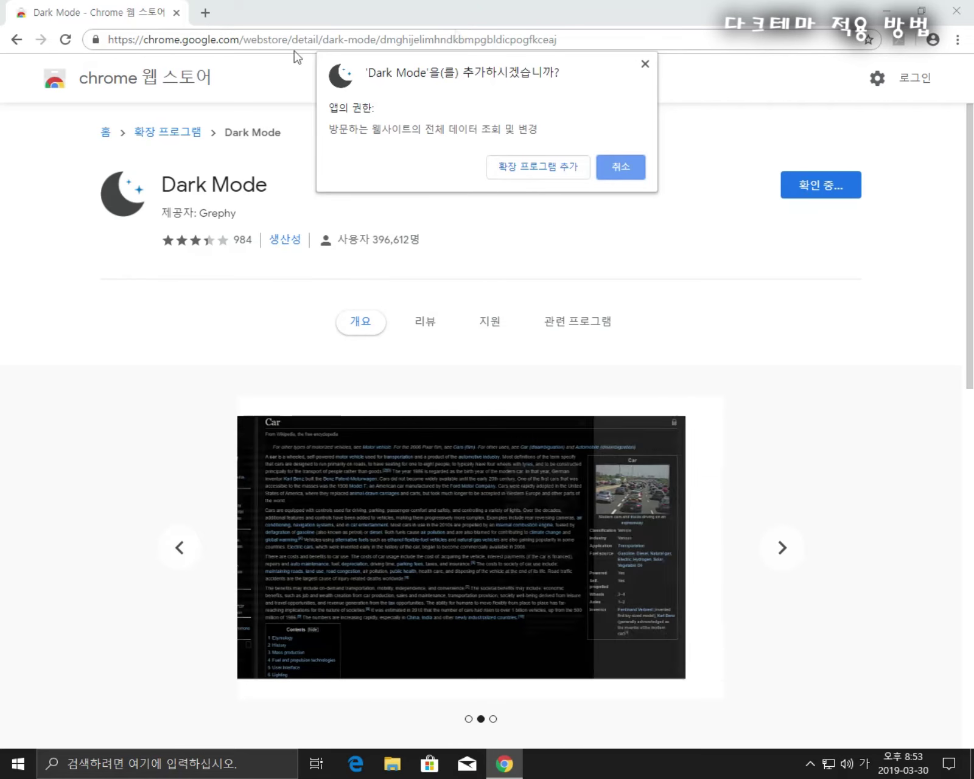
pyautogui.click(535, 171)
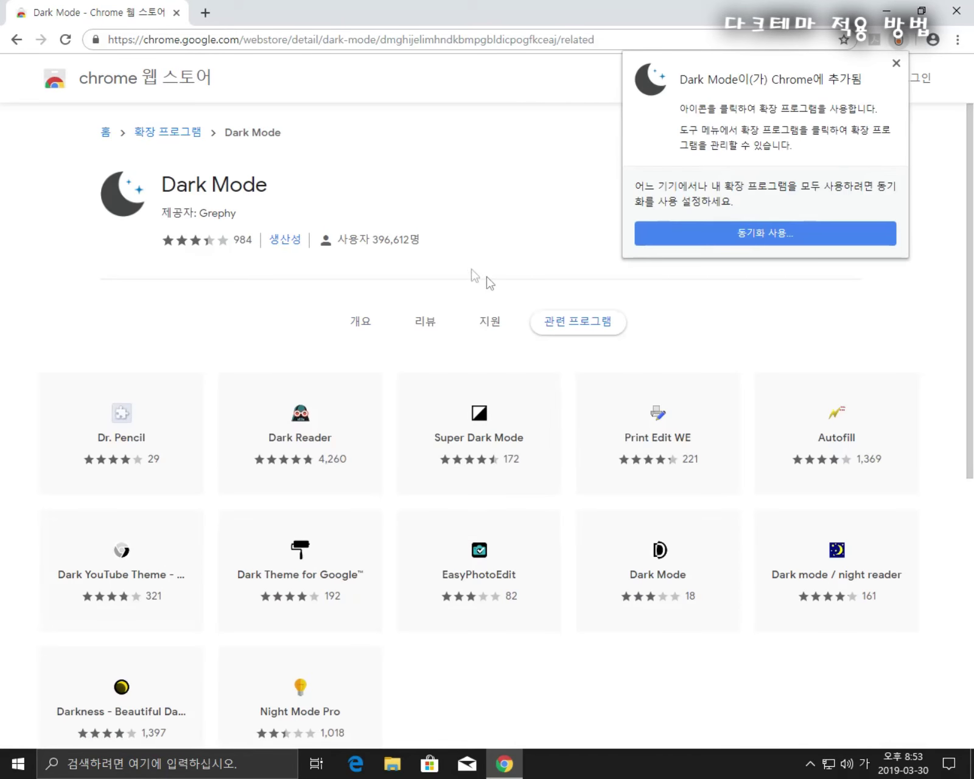
pyautogui.click(893, 66)
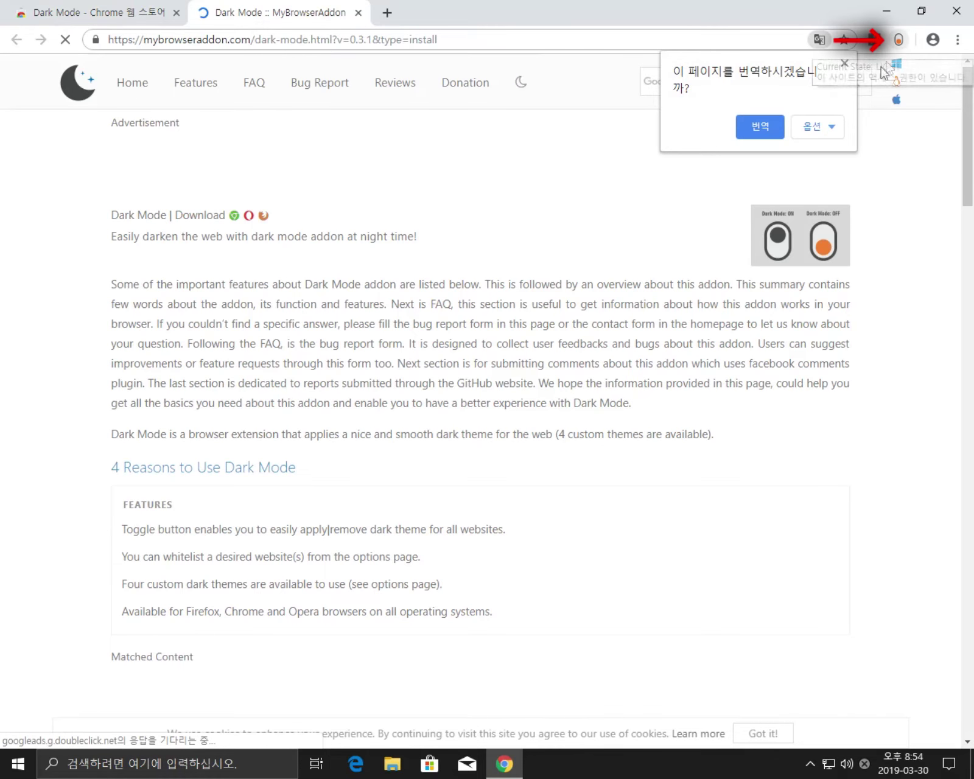
pyautogui.click(844, 64)
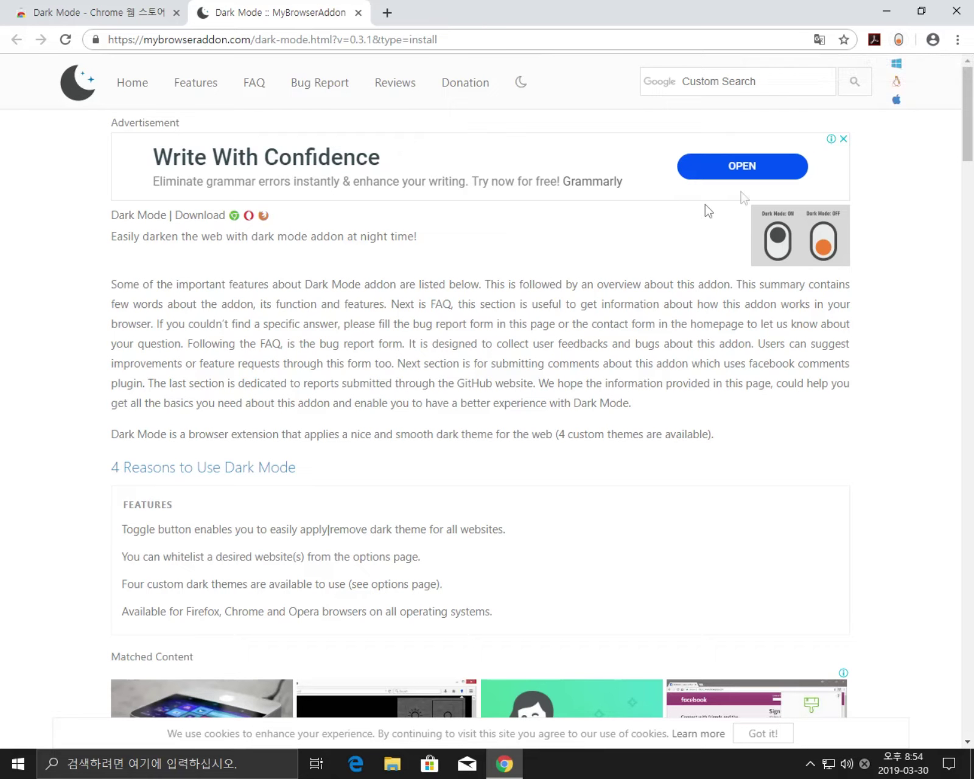
# Step: Turn on the Dark Mode extension, check the darkened add-on page, and close Chrome
pyautogui.click(899, 40)
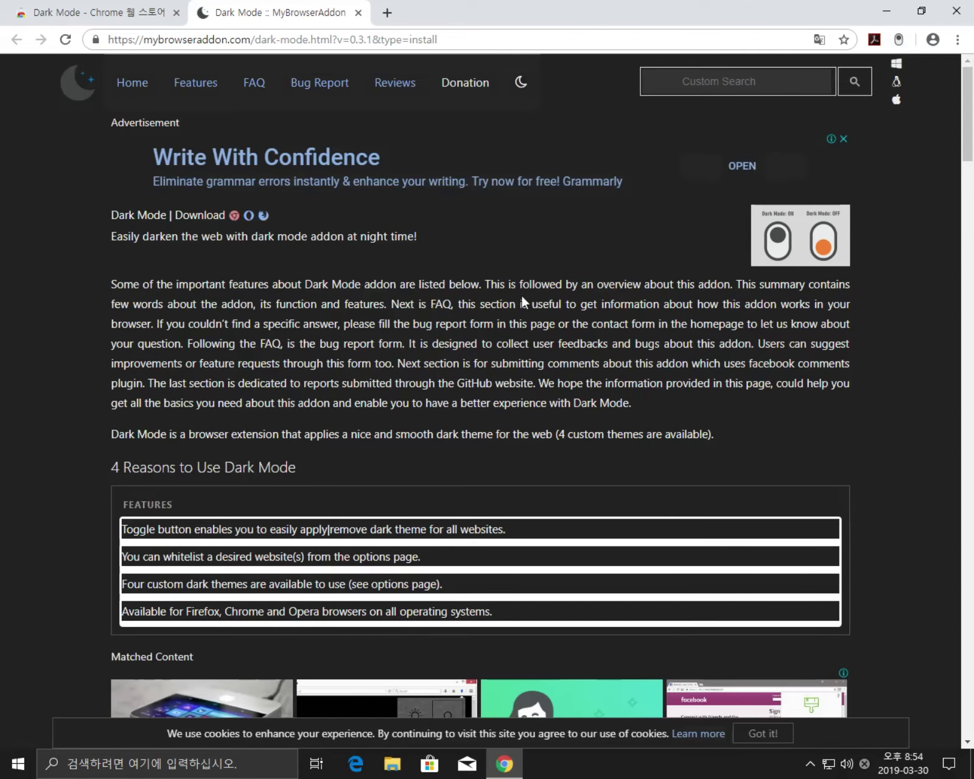
pyautogui.scroll(-5, 461, 405)
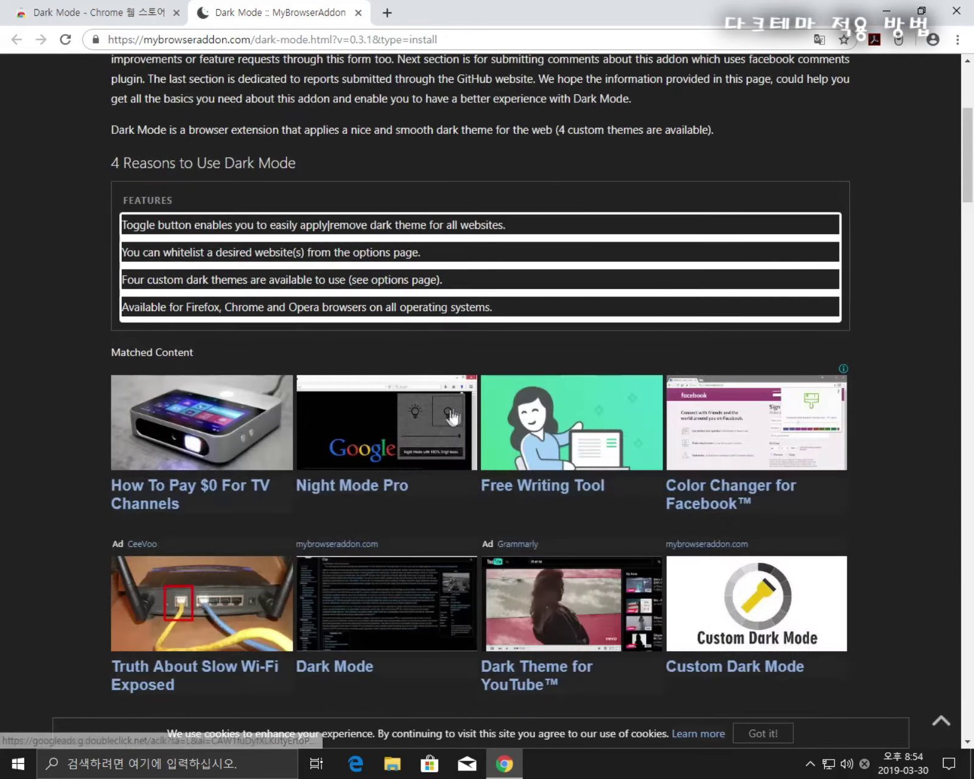
pyautogui.scroll(5, 450, 426)
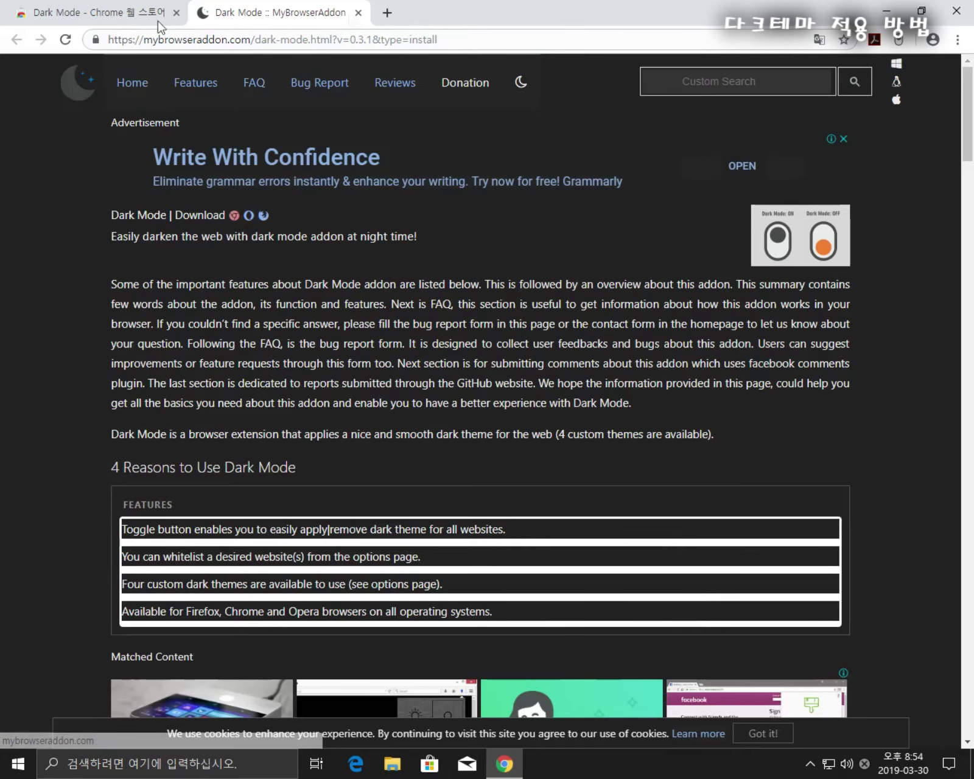
pyautogui.click(956, 10)
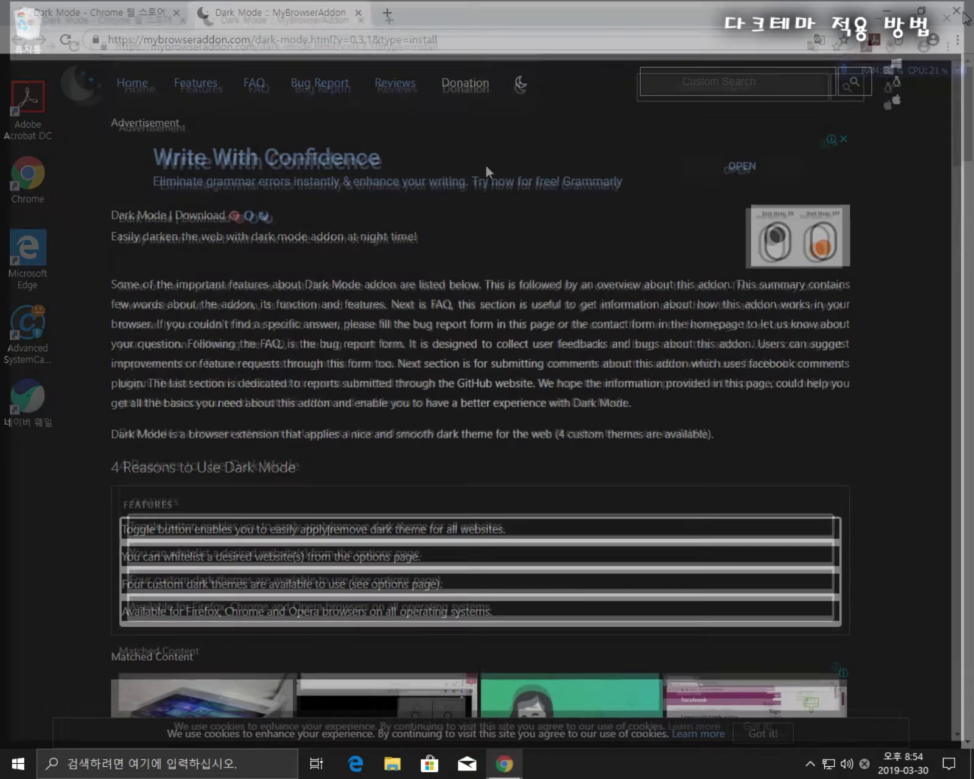
# Step: Relaunch Chrome, search Google for "22222", and check how the results page looks in dark mode
pyautogui.doubleClick(51, 178)
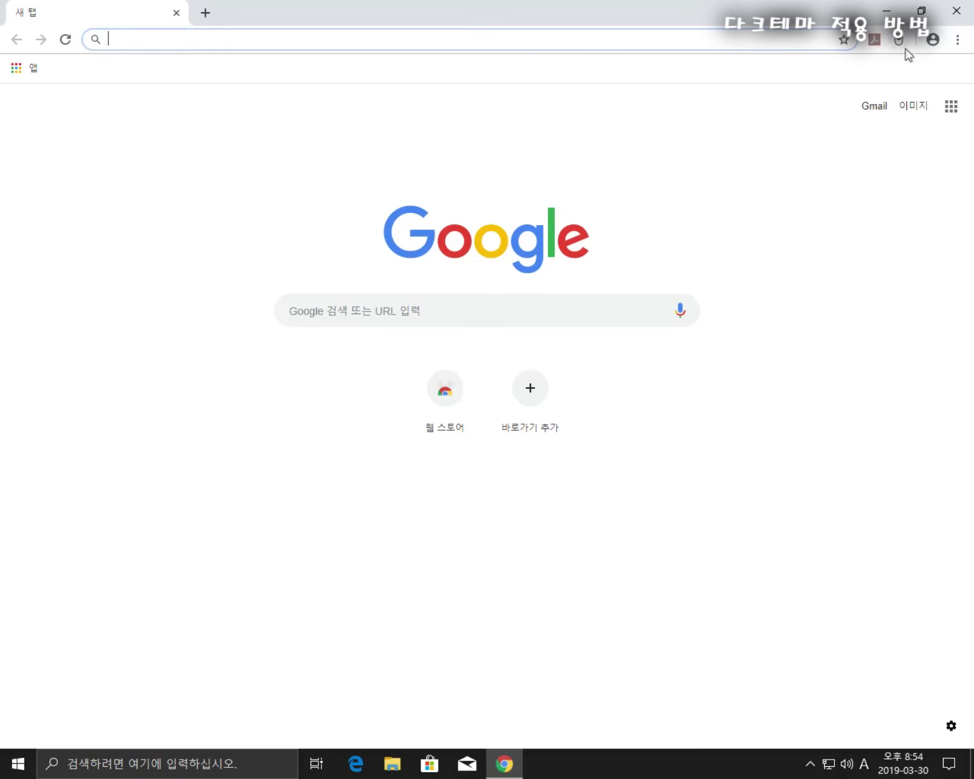
pyautogui.click(332, 308)
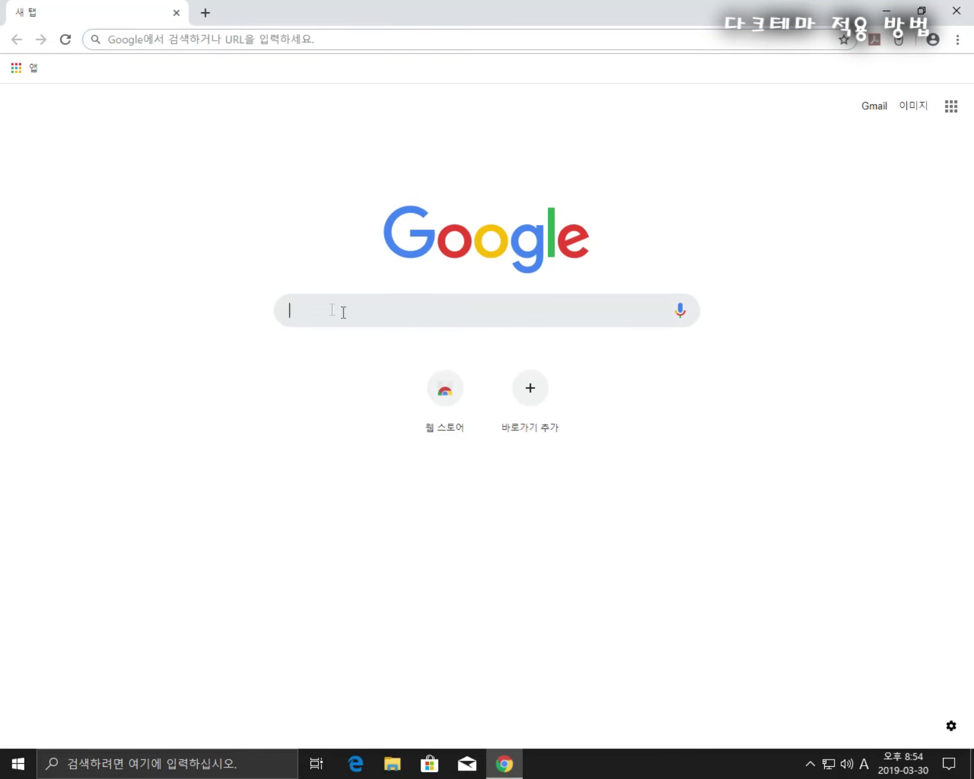
pyautogui.write('22222')
pyautogui.press('Return')
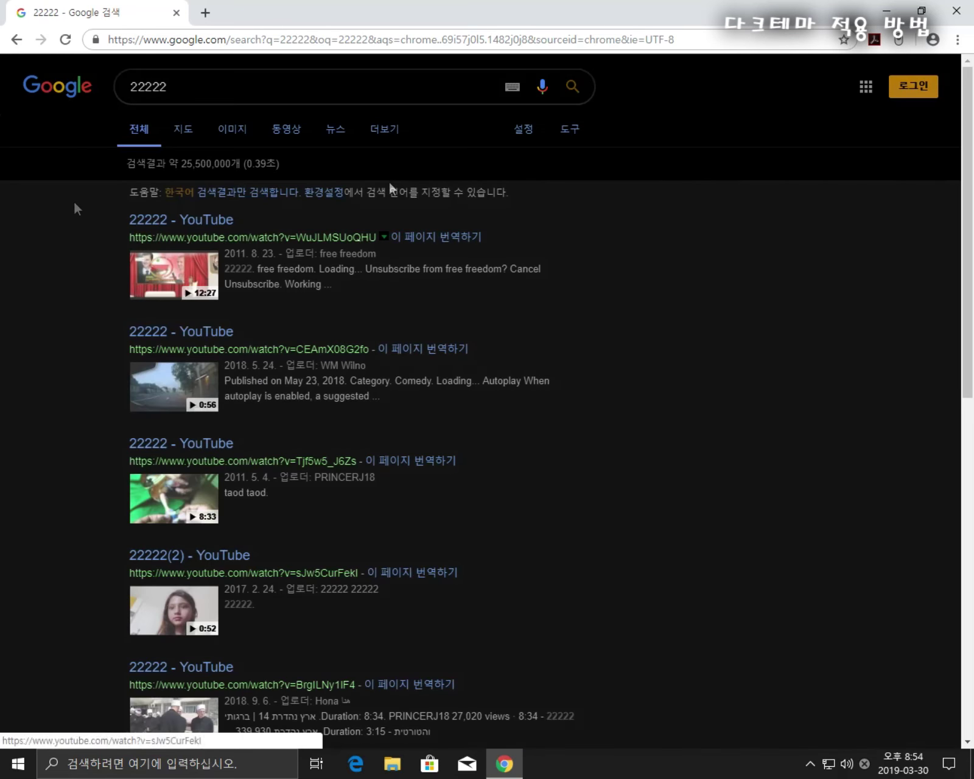
pyautogui.scroll(-3, 474, 607)
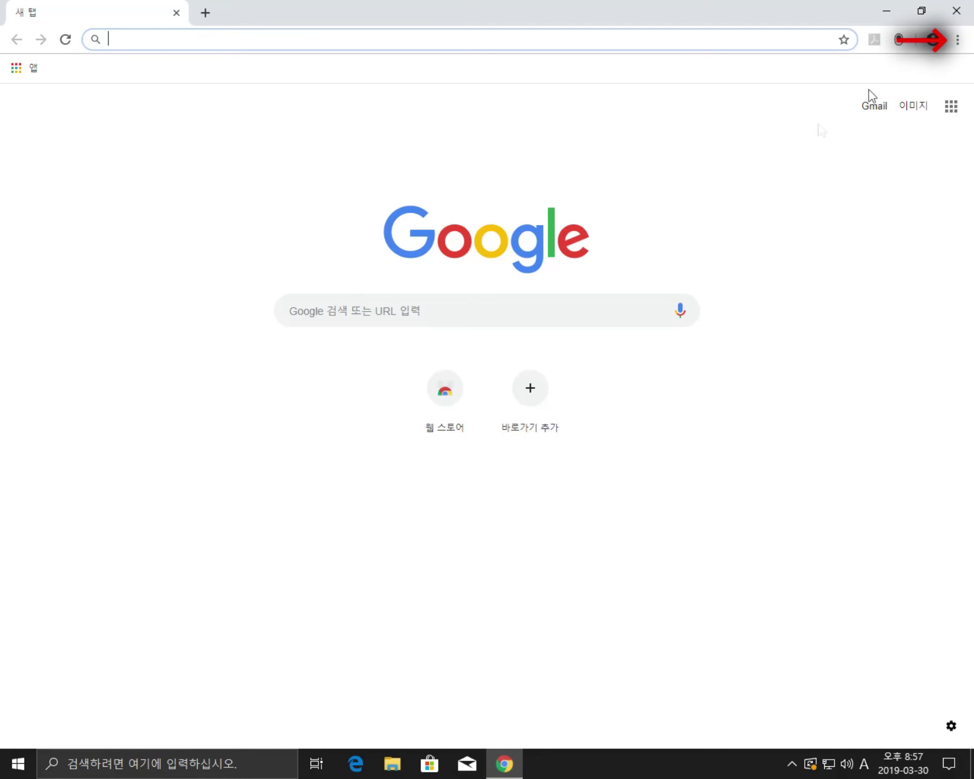
# Step: Open the Chrome Web Store theme gallery from the appearance section of Chrome's settings
pyautogui.click(957, 42)
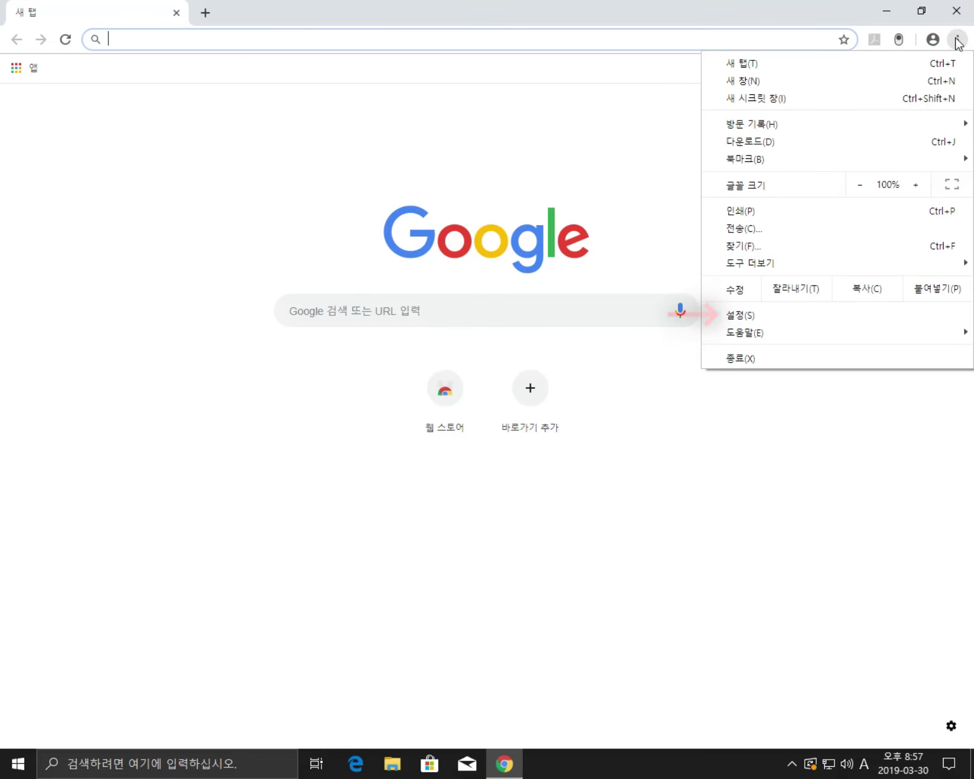
pyautogui.click(769, 315)
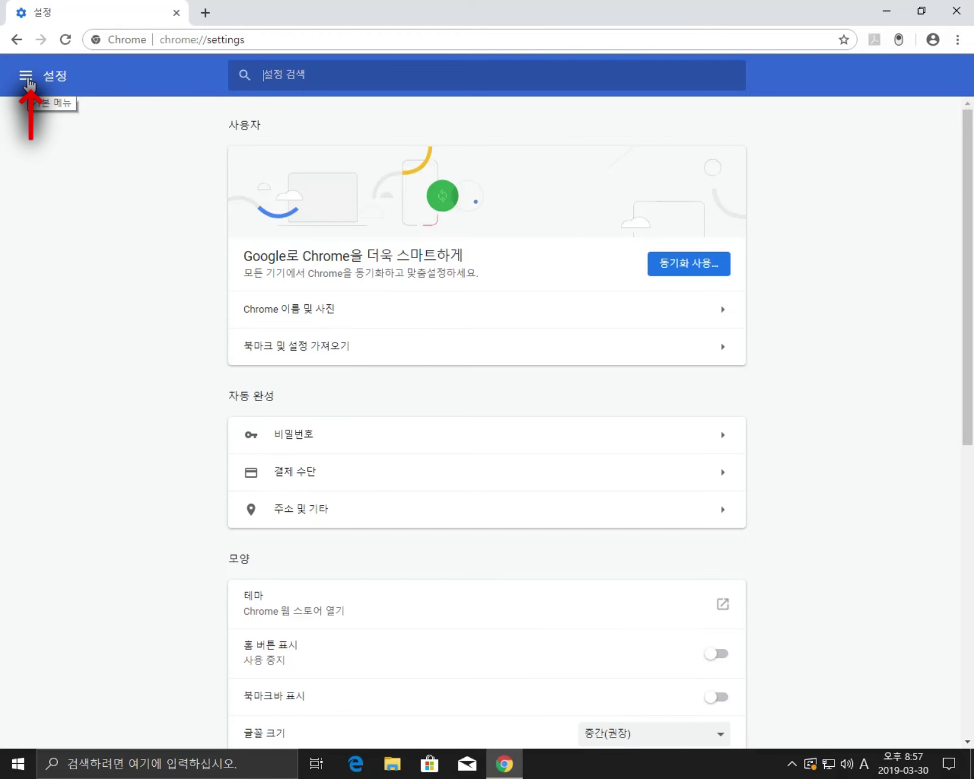
pyautogui.click(26, 78)
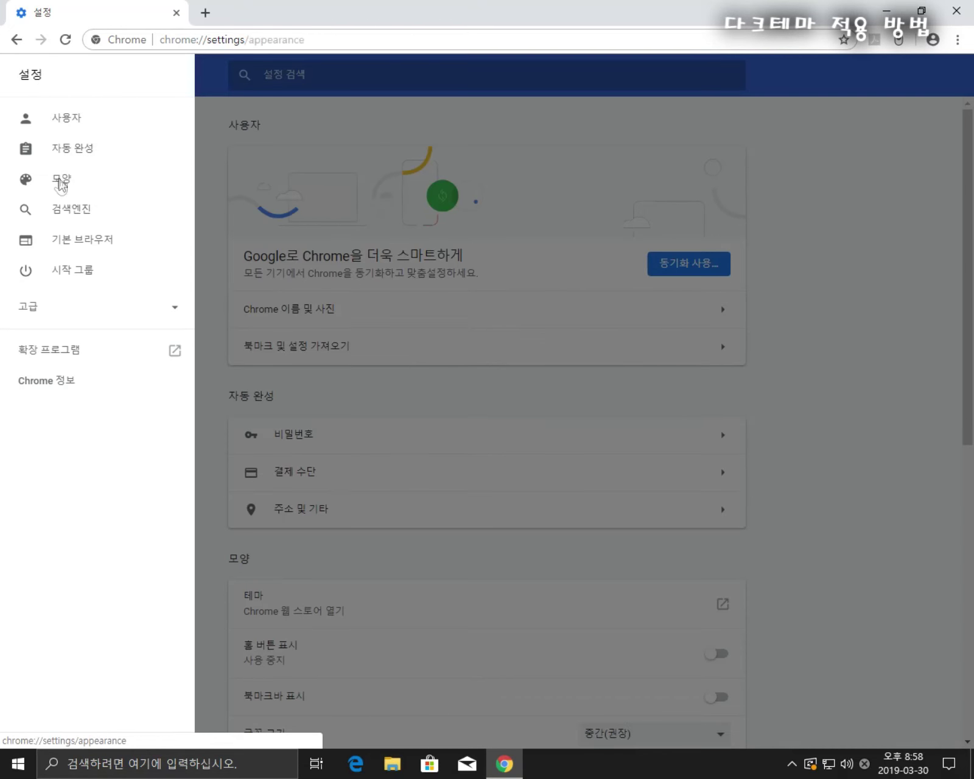
pyautogui.click(61, 181)
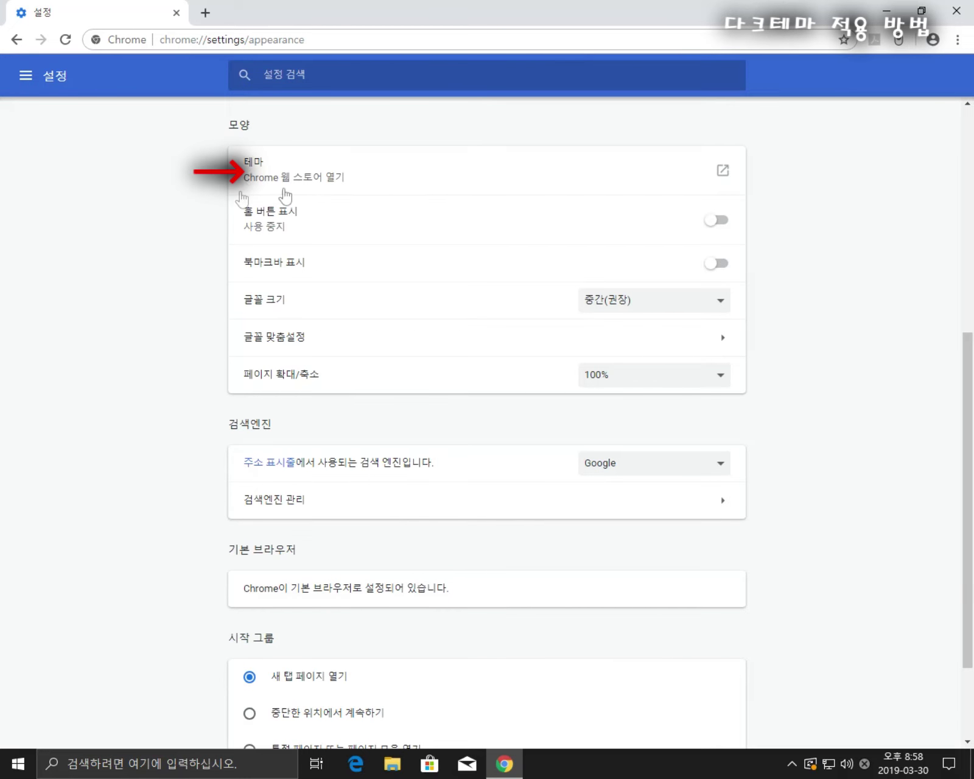
pyautogui.click(318, 184)
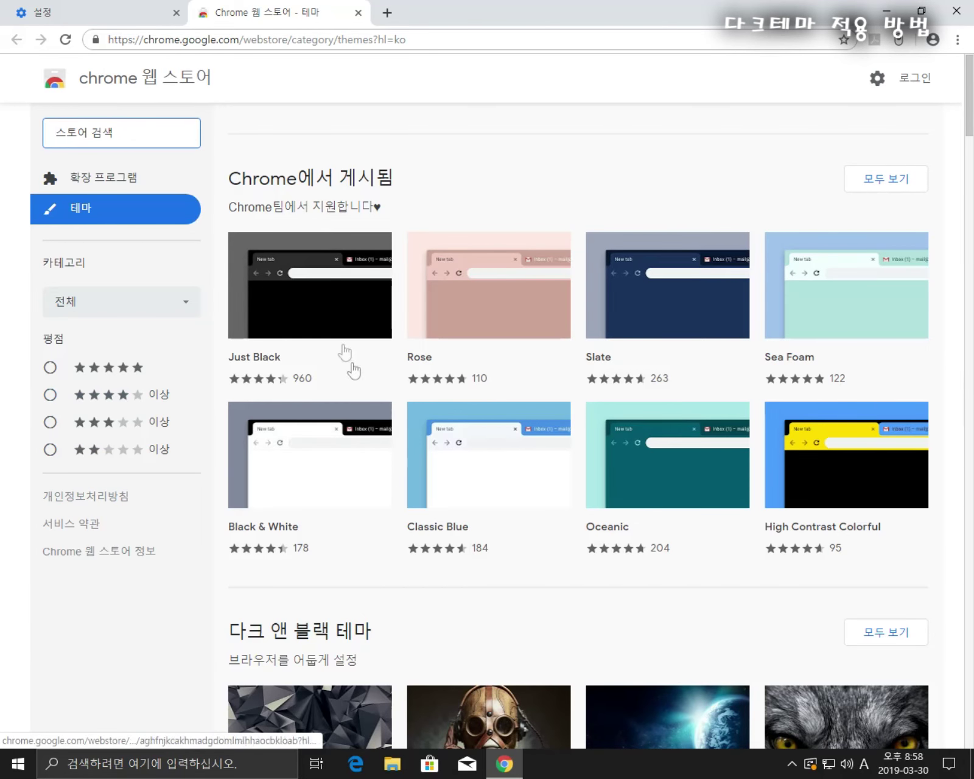
# Step: Search the Chrome Web Store for "dark" and dismiss the search suggestions
pyautogui.moveTo(298, 323)
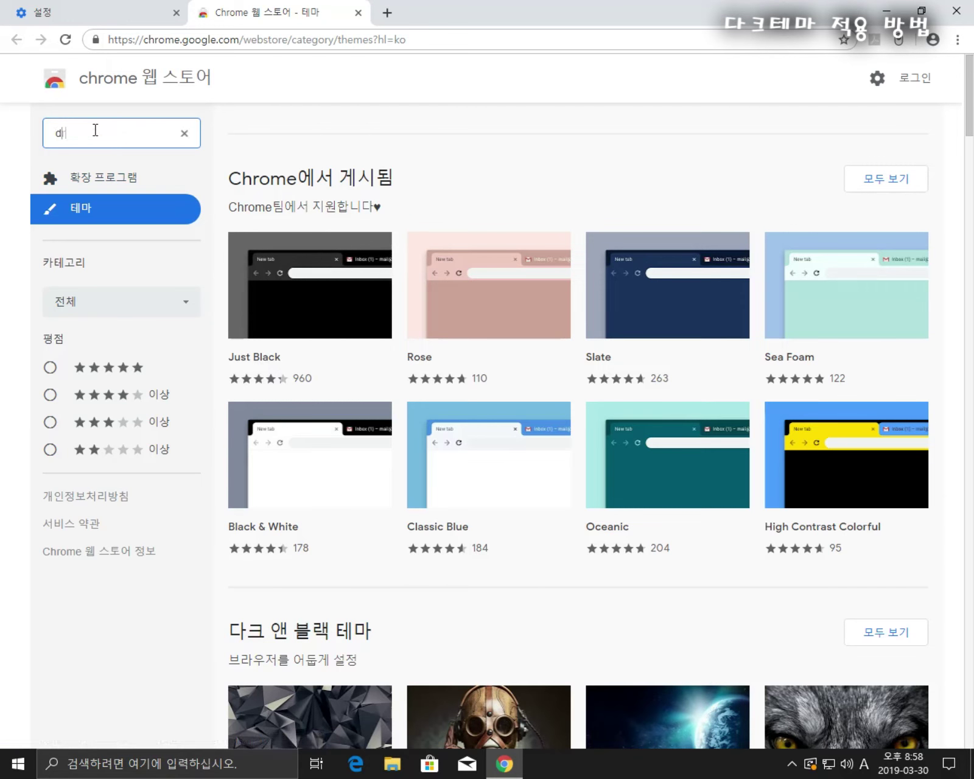
pyautogui.write('ark')
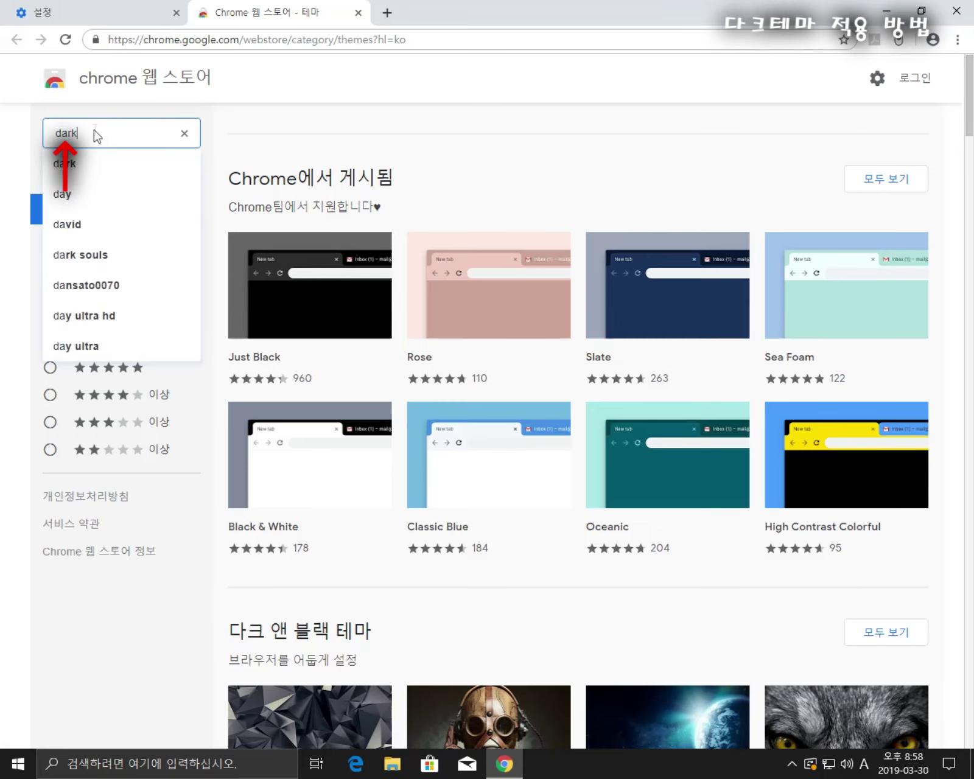
pyautogui.press('Return')
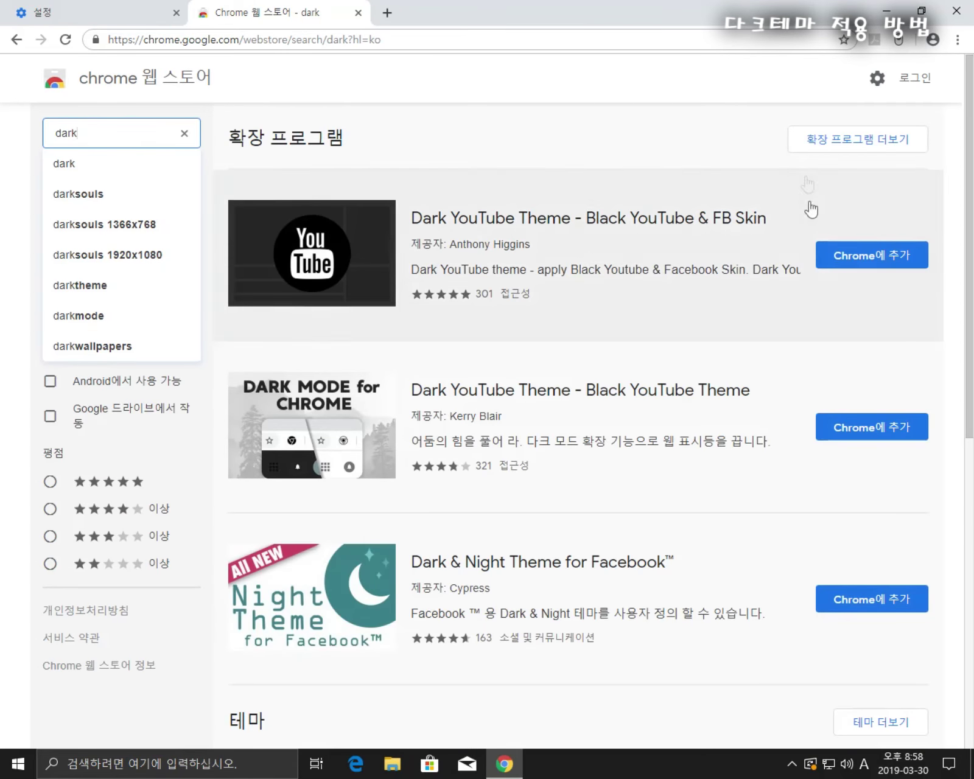
pyautogui.click(560, 125)
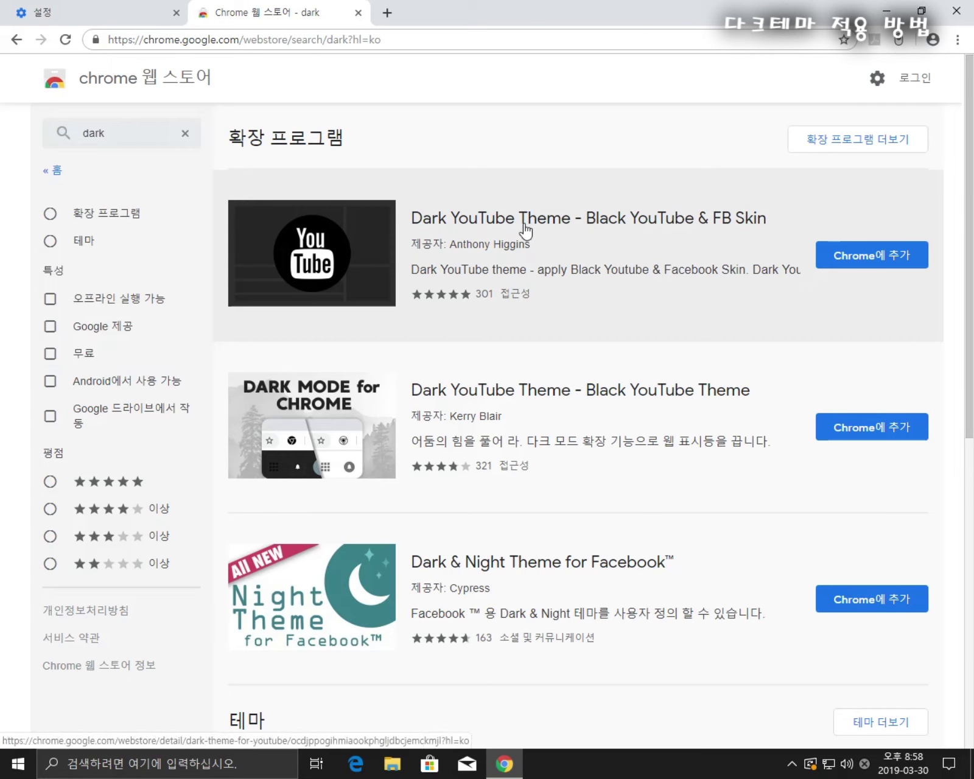
# Step: Look through the extensions and themes offered in the "dark" search results
pyautogui.scroll(-5, 530, 408)
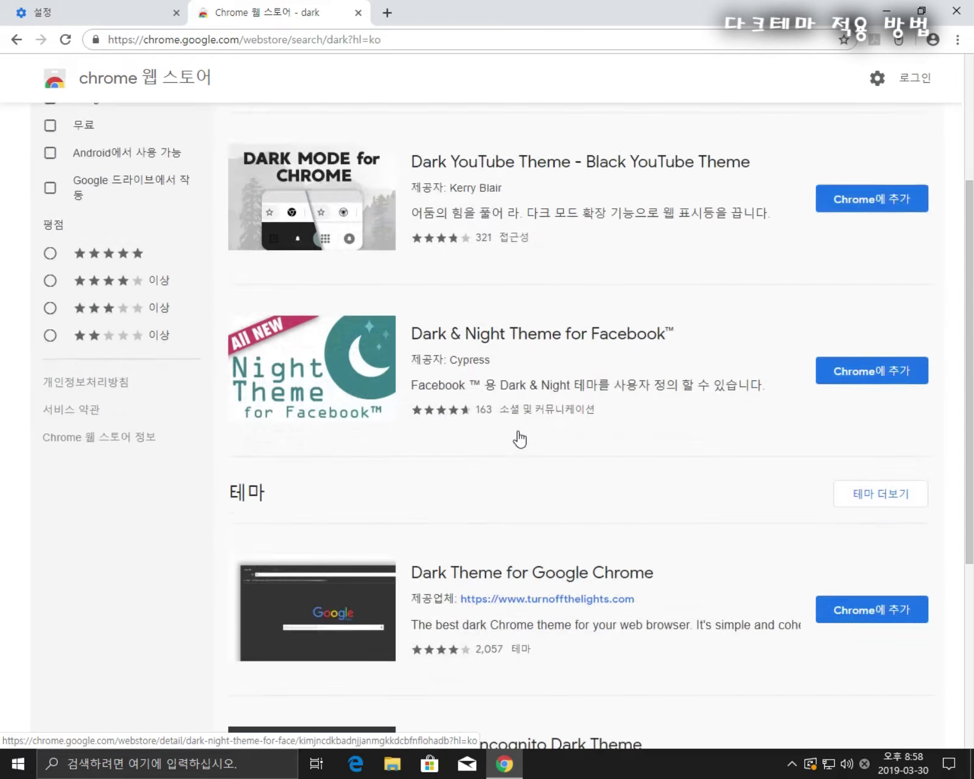
pyautogui.scroll(-3, 529, 530)
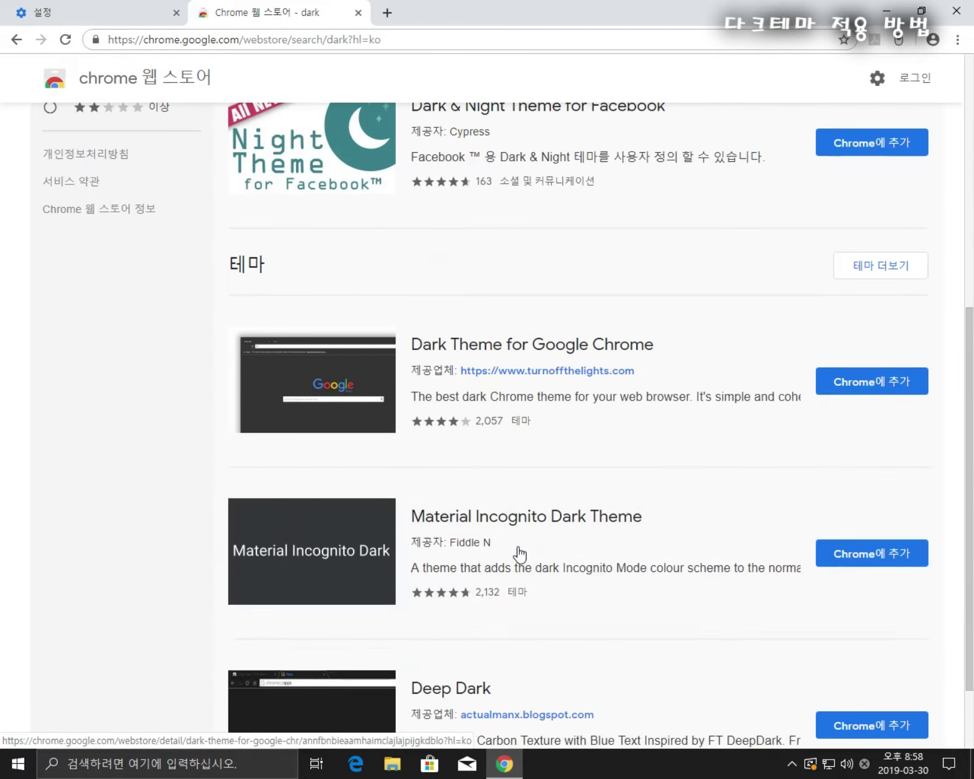
pyautogui.scroll(3, 517, 258)
pyautogui.scroll(5, 517, 328)
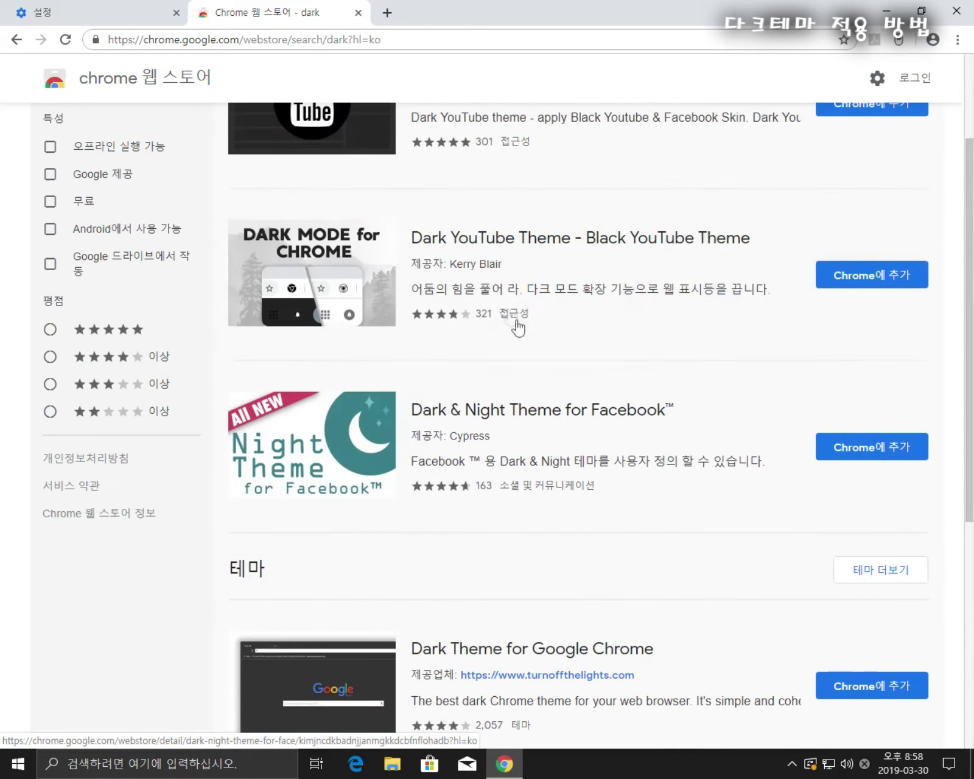
pyautogui.scroll(-5, 487, 213)
pyautogui.scroll(-4, 489, 259)
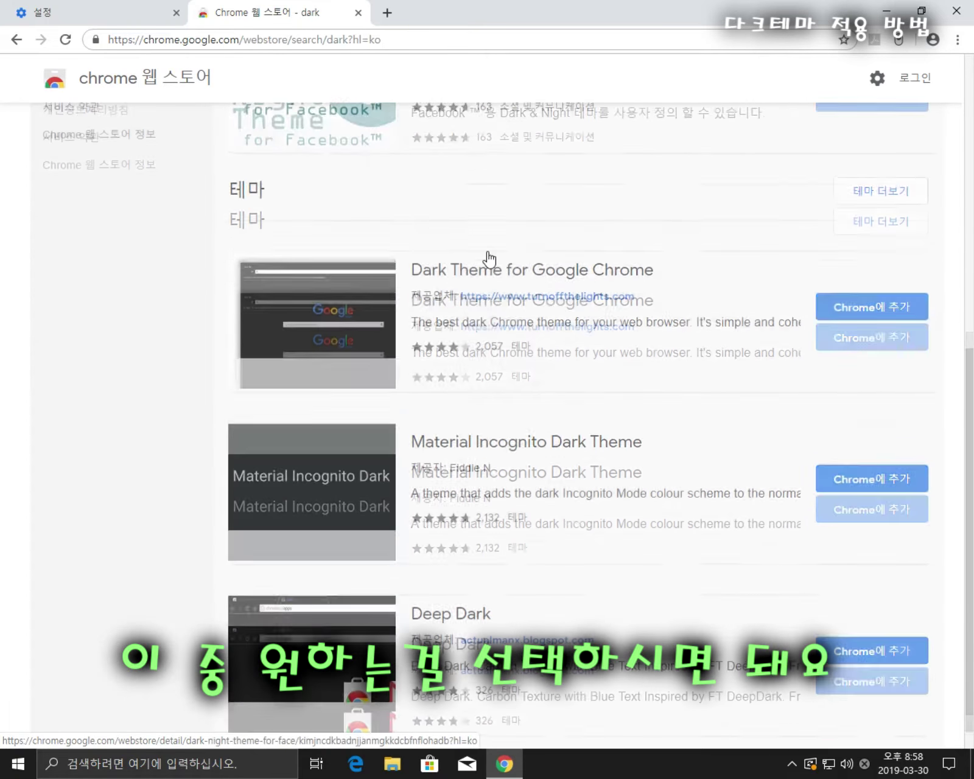
pyautogui.scroll(8, 488, 395)
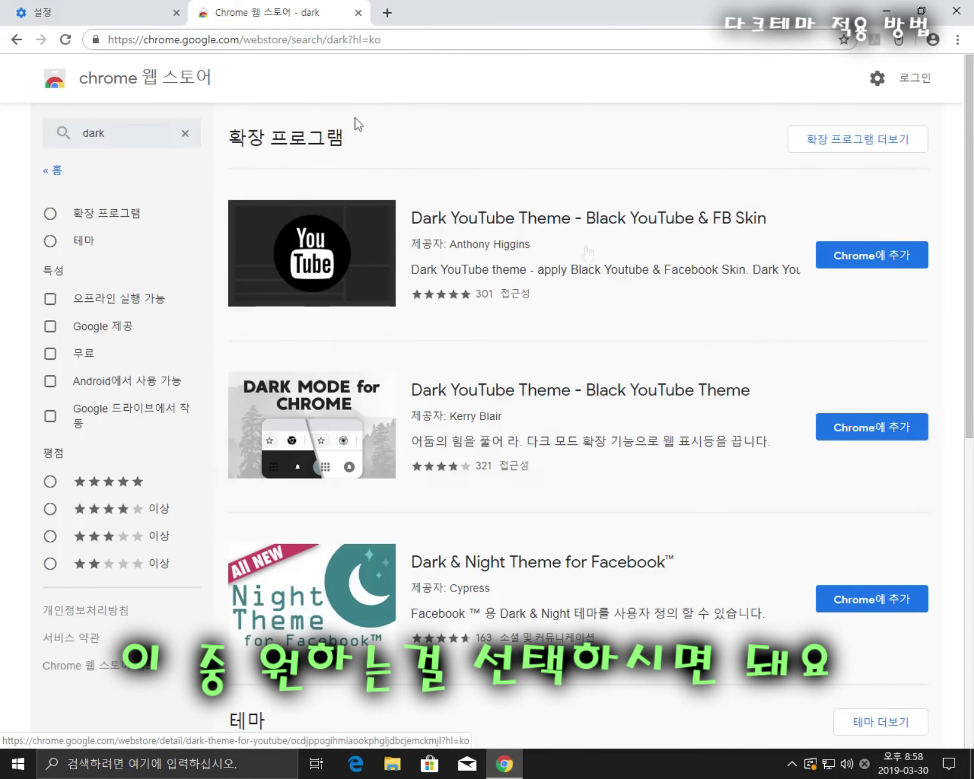
pyautogui.scroll(-6, 609, 365)
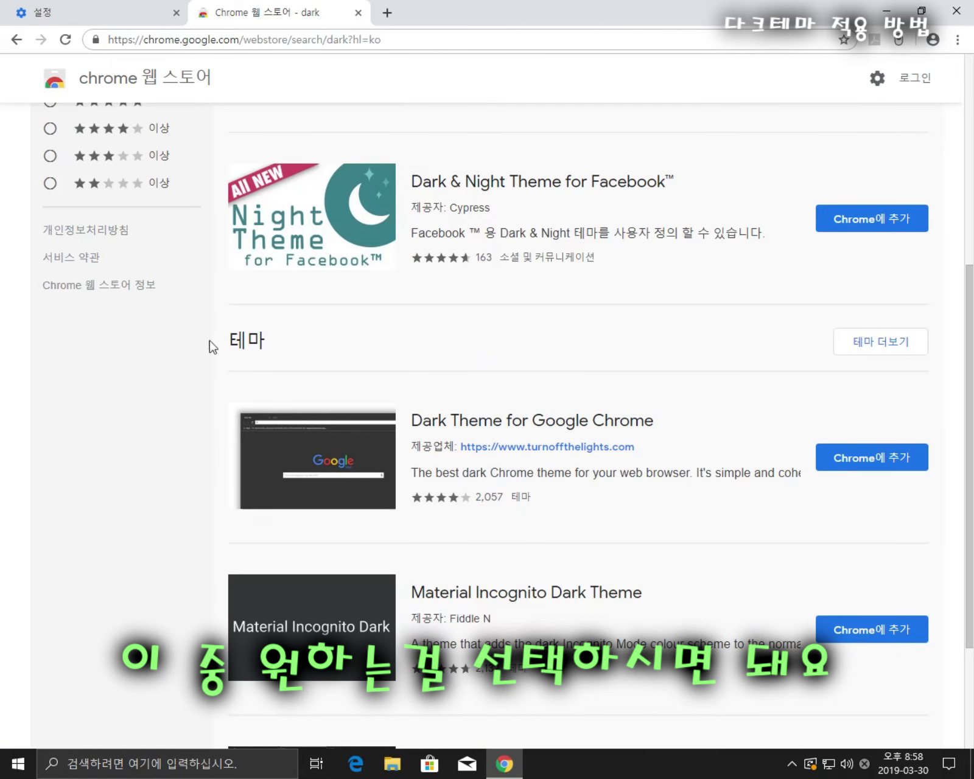
pyautogui.scroll(6, 469, 425)
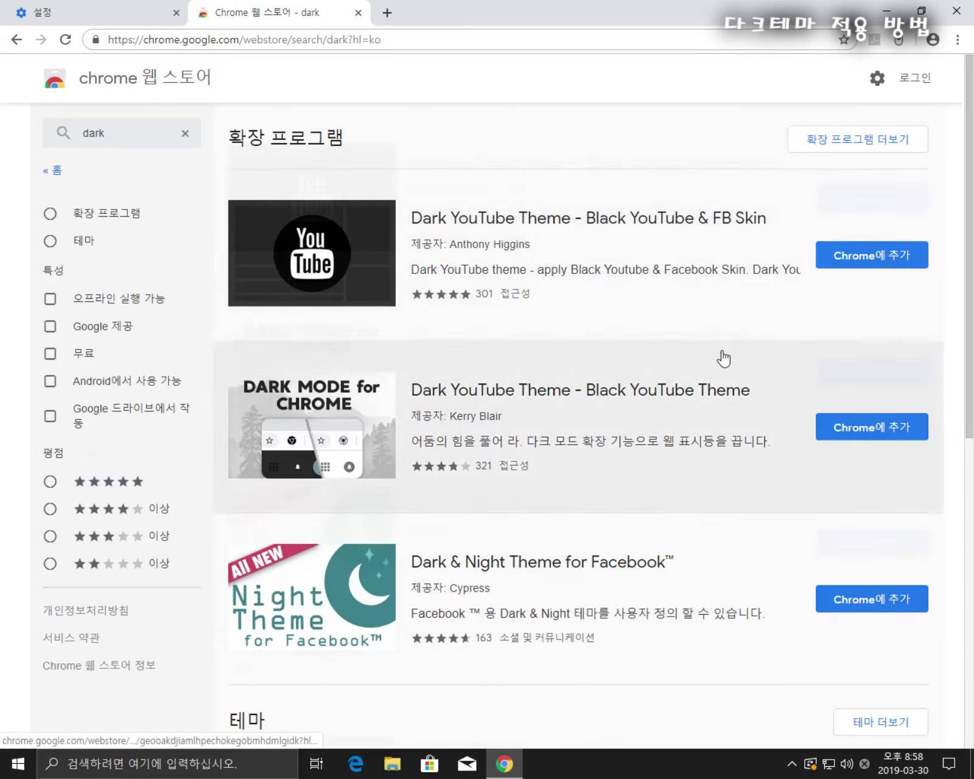
# Step: Add the "Dark Theme for Google Chrome" theme to Chrome and restart the browser
pyautogui.scroll(-7, 719, 359)
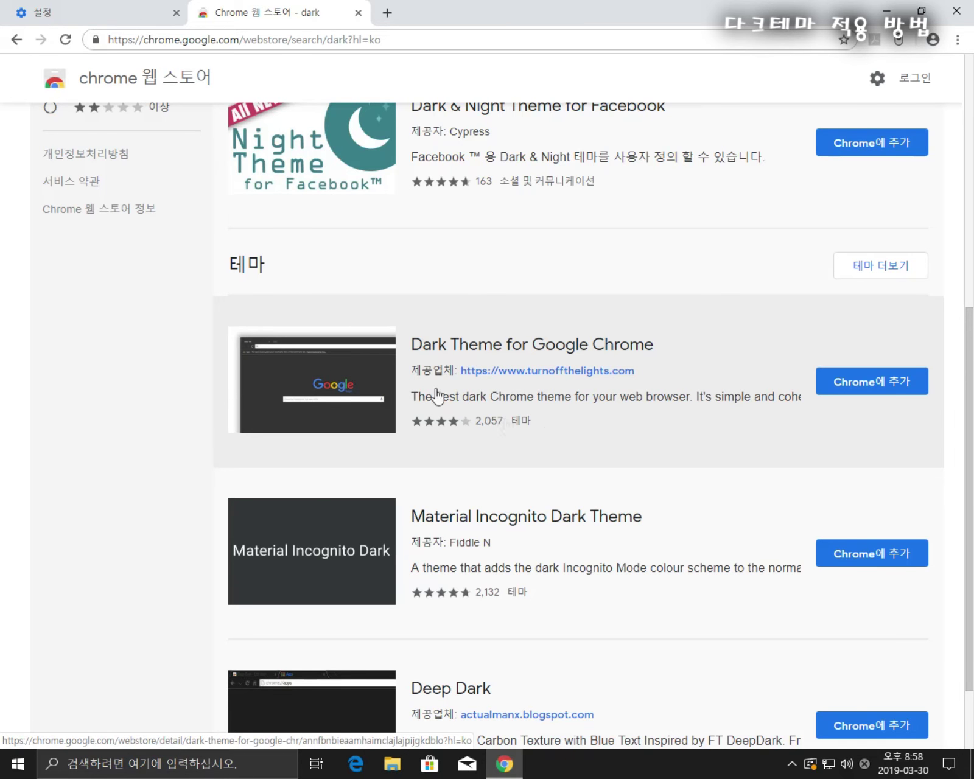
pyautogui.scroll(-2, 428, 374)
pyautogui.scroll(1, 363, 359)
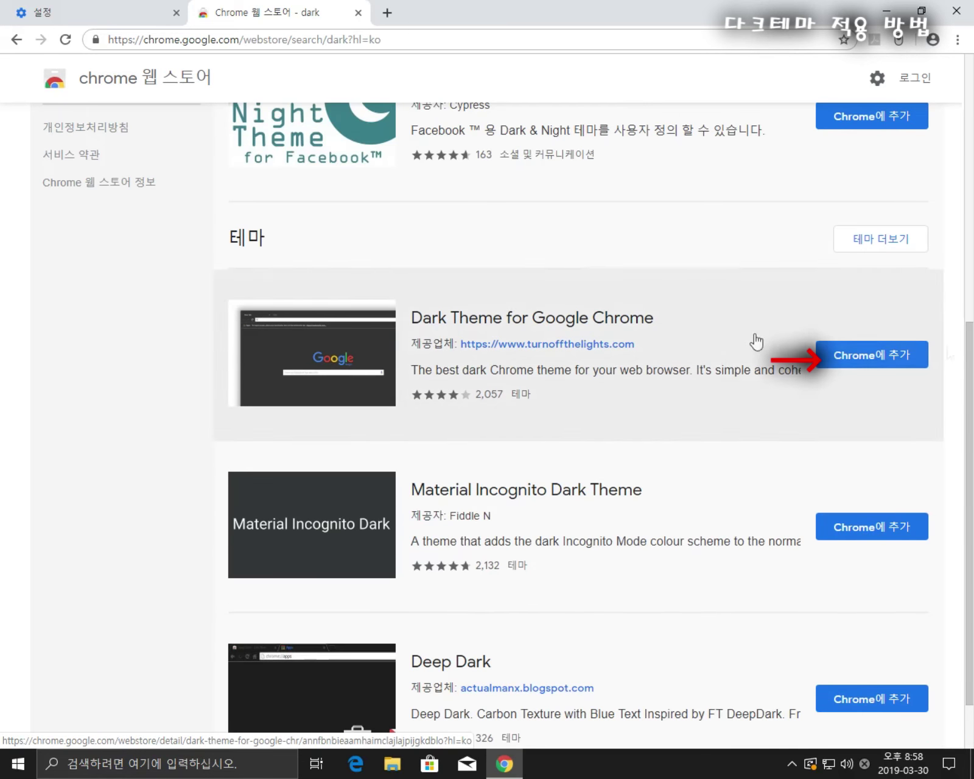
pyautogui.click(864, 364)
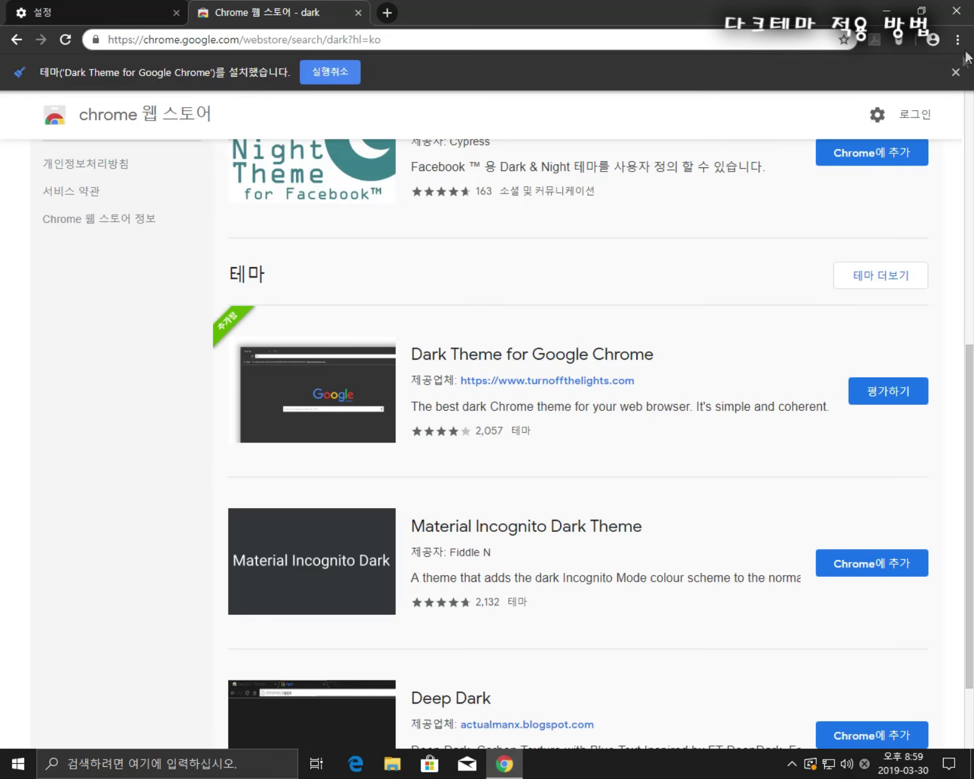
pyautogui.click(956, 10)
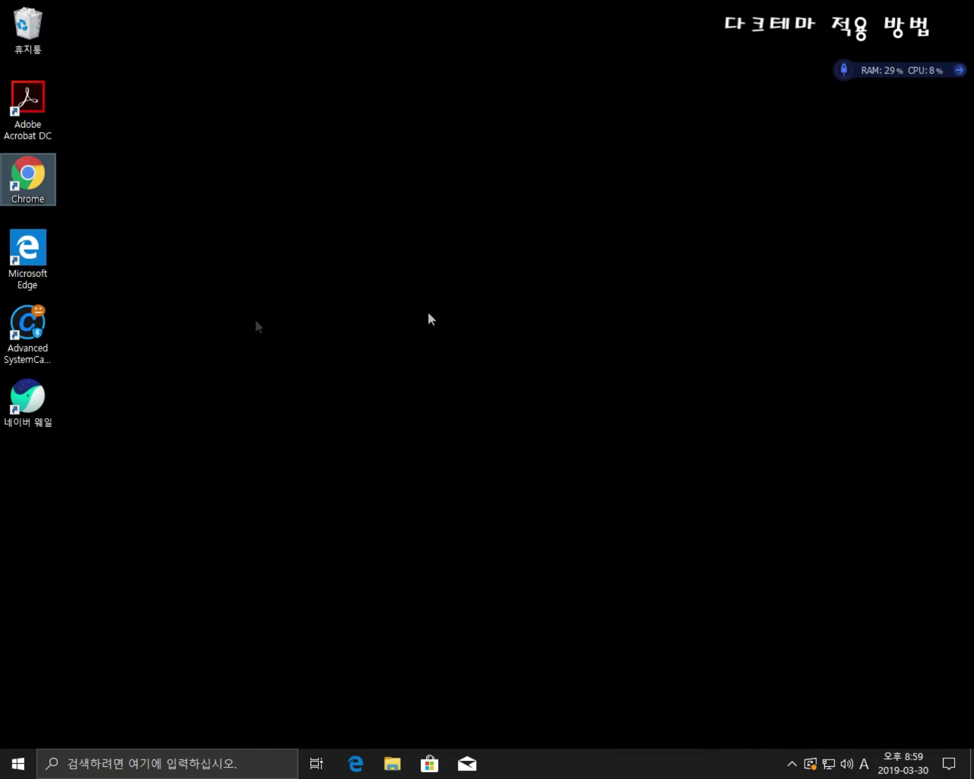
pyautogui.doubleClick(49, 178)
# Step: Launch the Naver Whale browser, maximize its window, and dismiss the default-browser notice
pyautogui.doubleClick(49, 407)
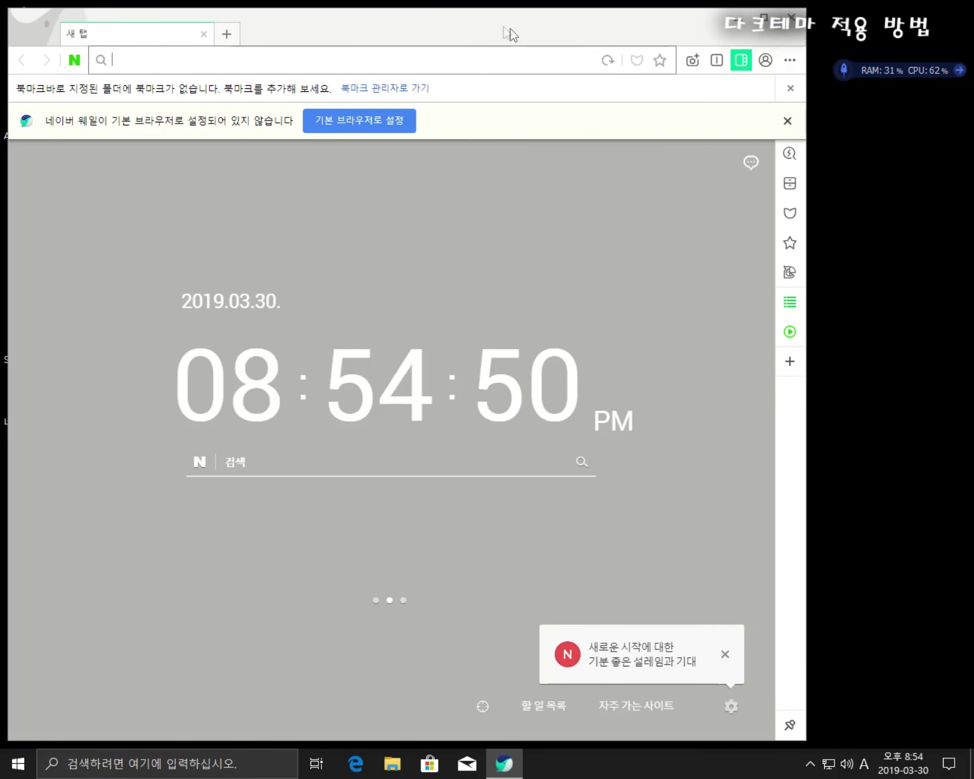
pyautogui.moveTo(510, 35); pyautogui.dragTo(577, 129)
pyautogui.doubleClick(577, 129)
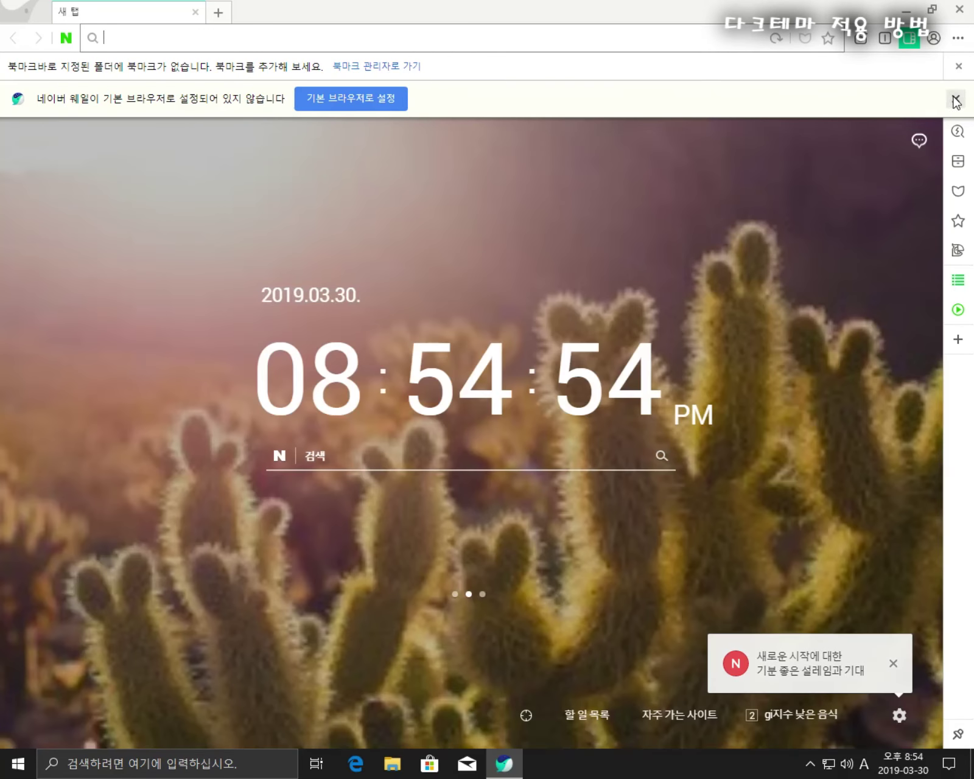
pyautogui.click(953, 100)
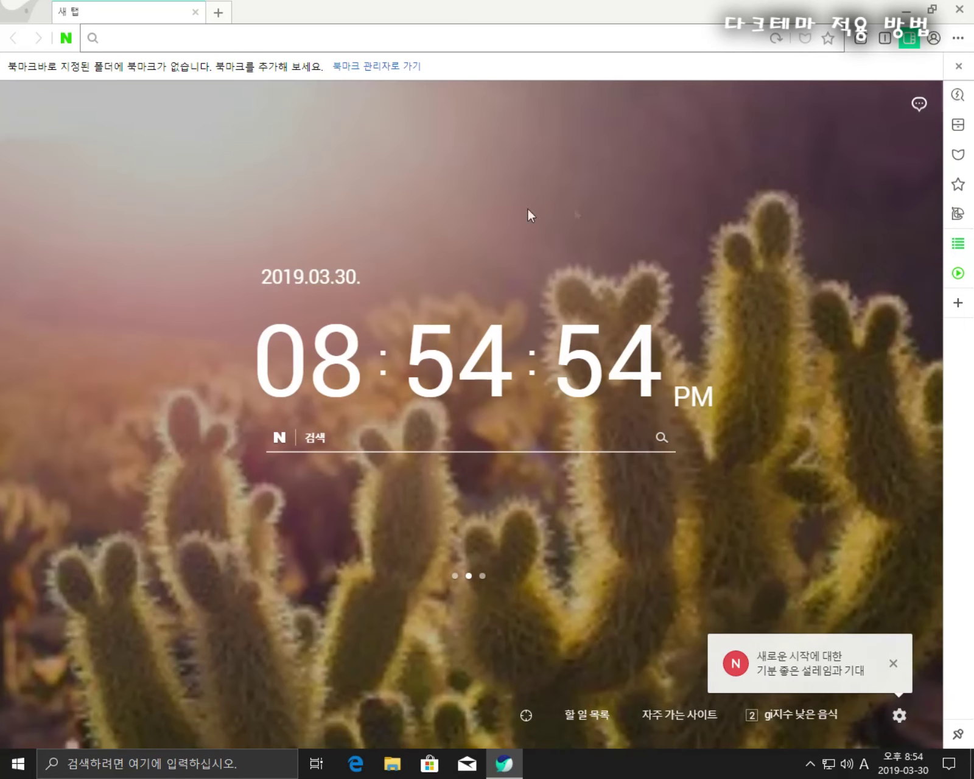
pyautogui.click(204, 44)
pyautogui.click(133, 222)
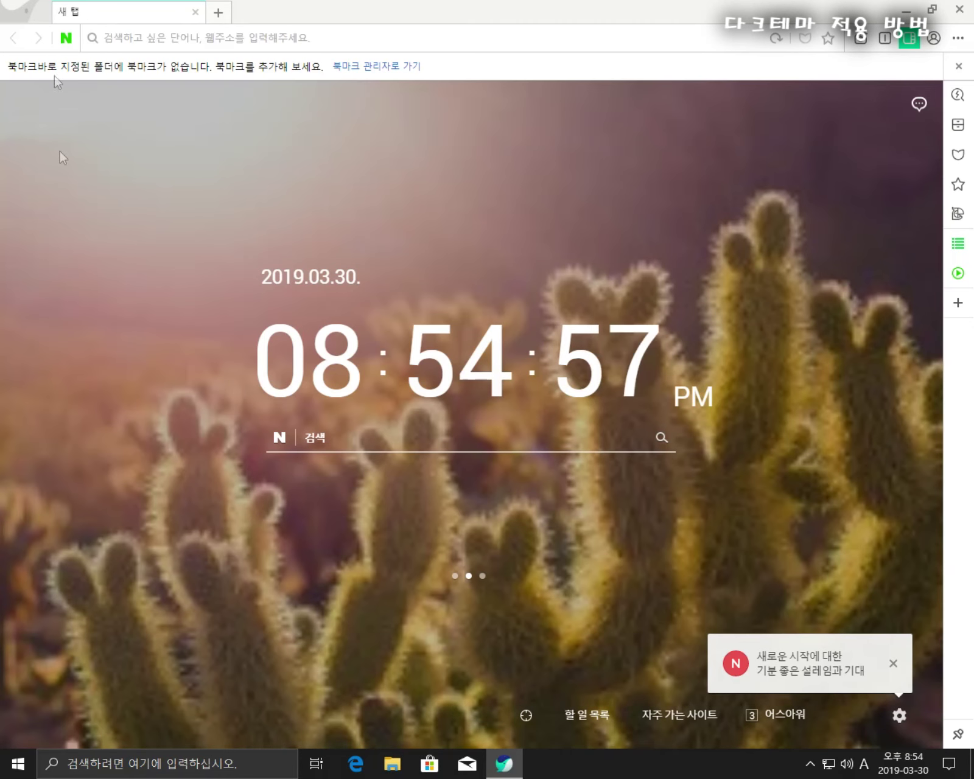
# Step: Go to google.com in Whale and search for "크롬 다크모드"
pyautogui.click(178, 31)
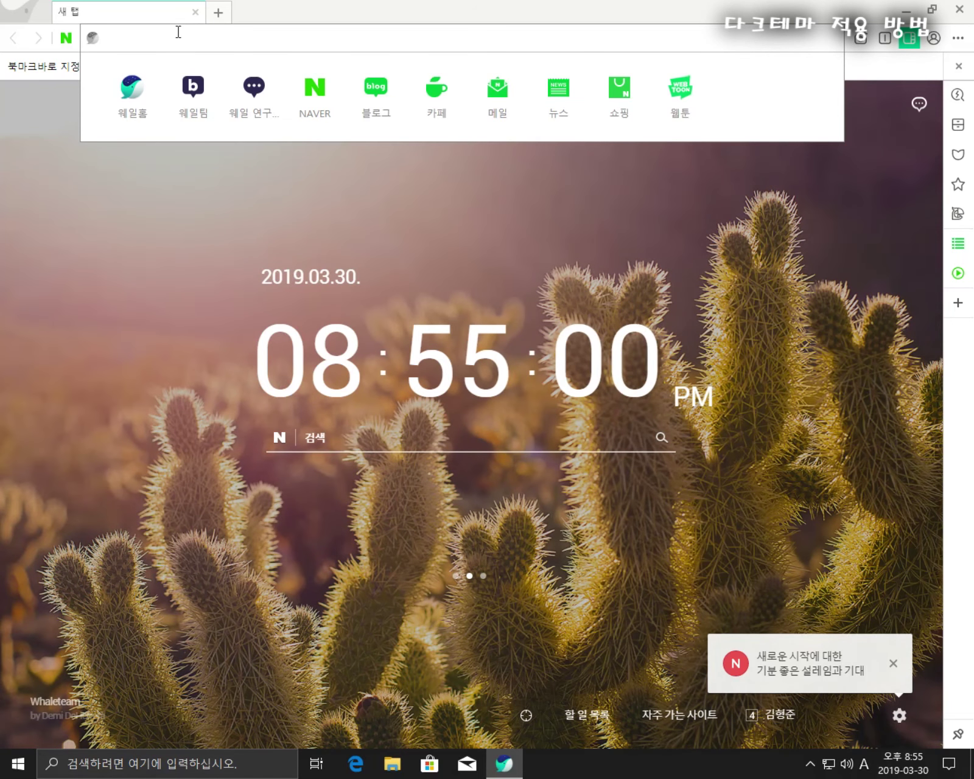
pyautogui.write('goo')
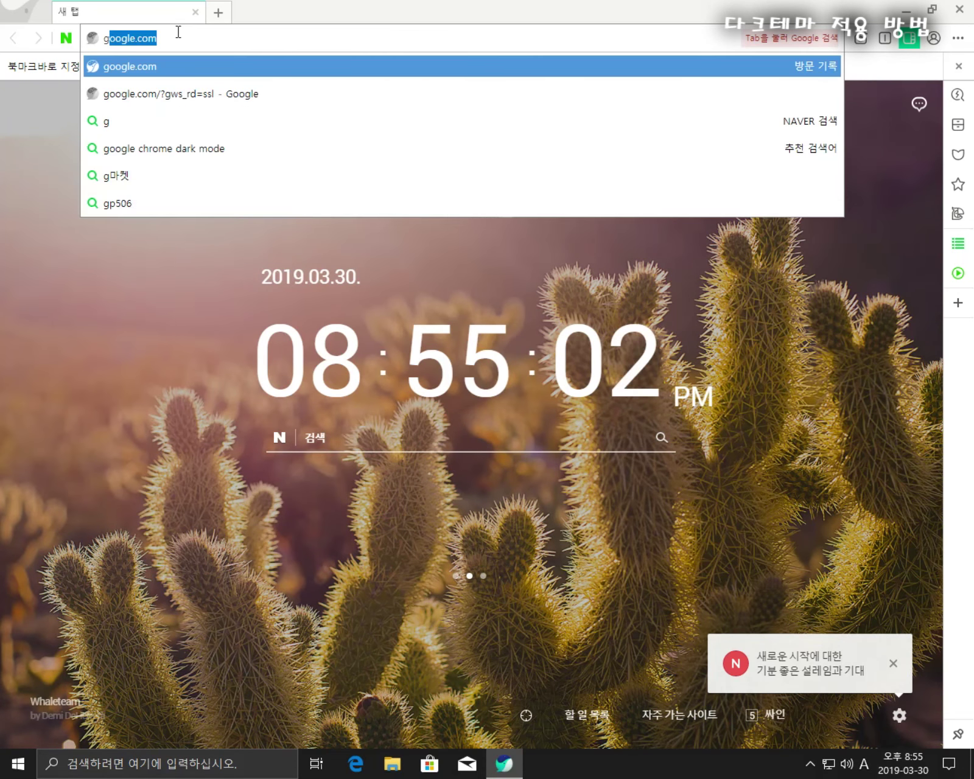
pyautogui.write('gle.com')
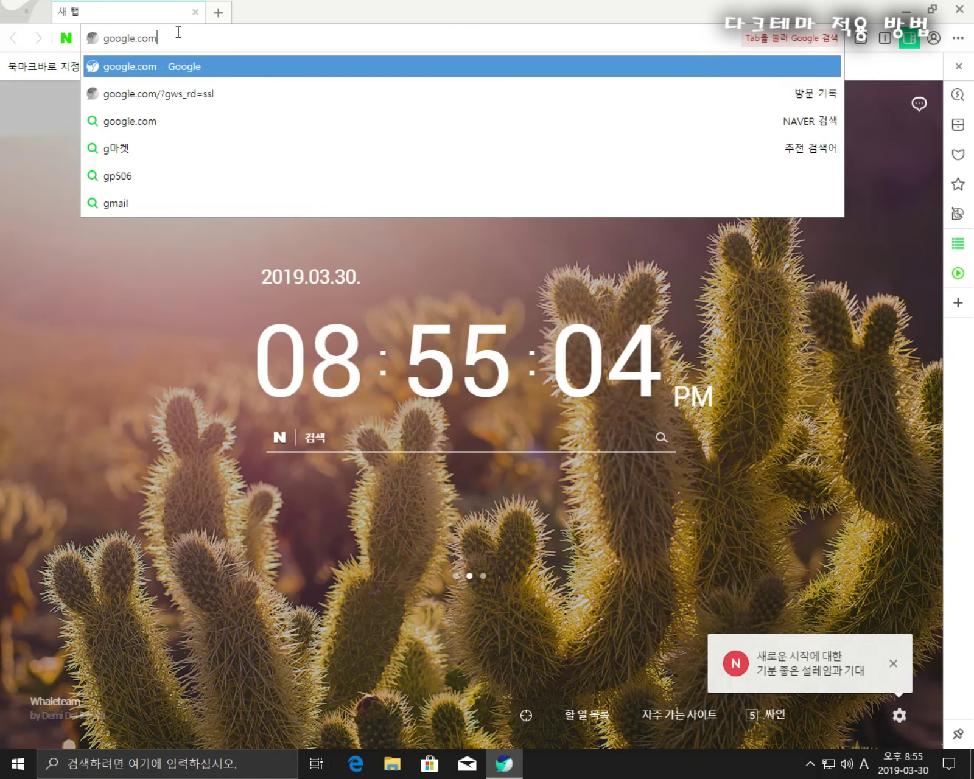
pyautogui.press('Return')
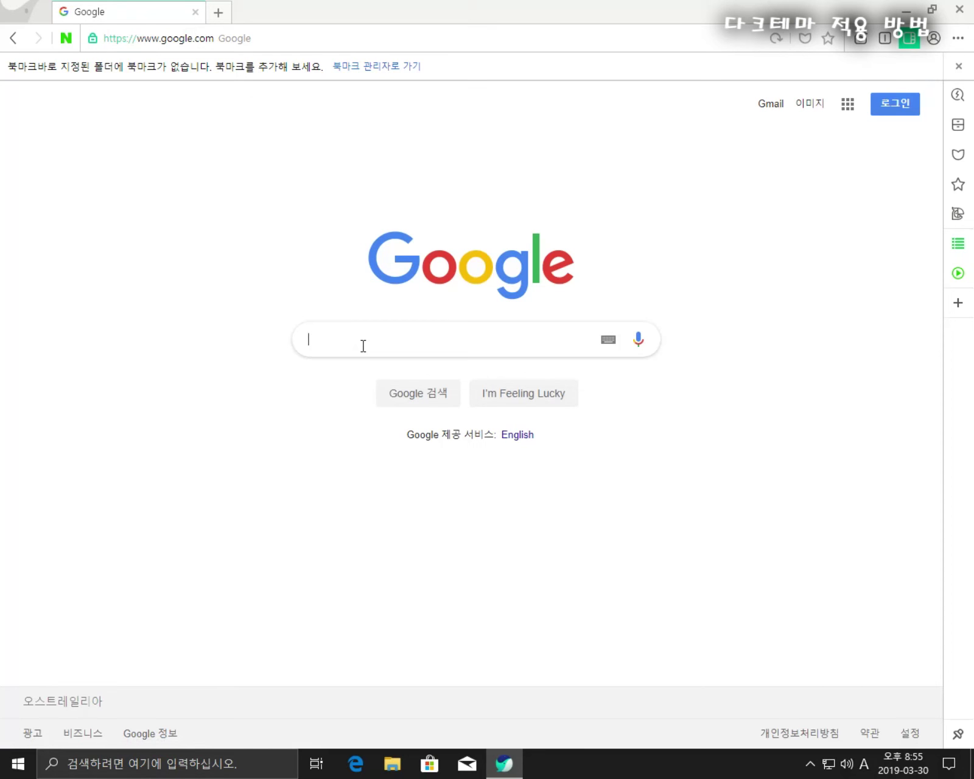
pyautogui.write('크롬')
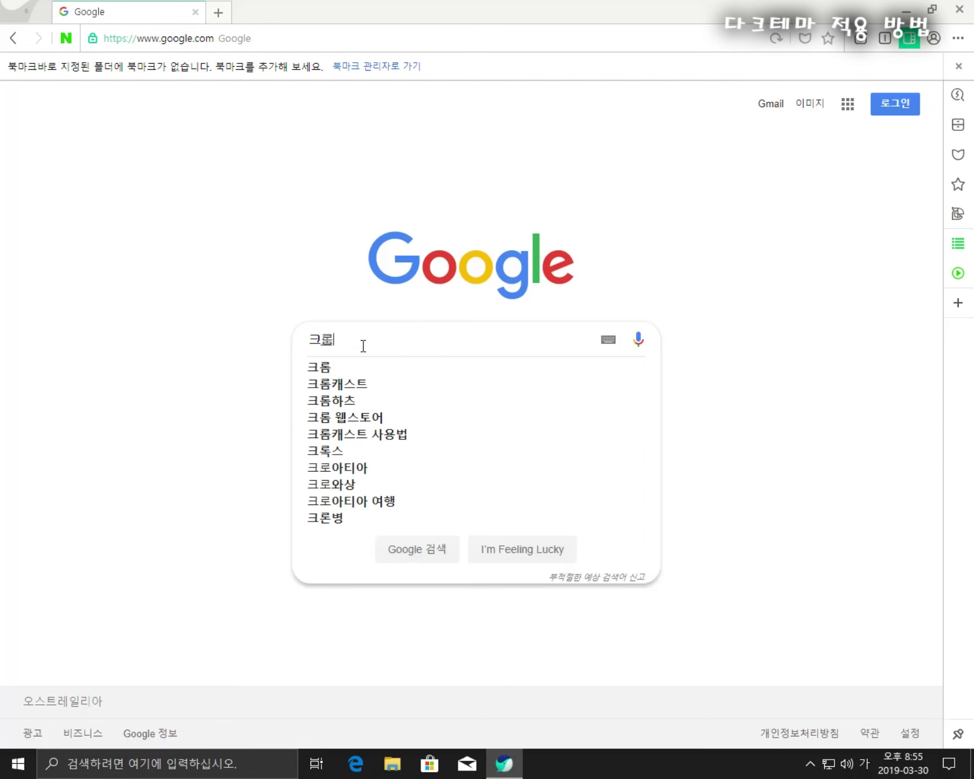
pyautogui.write(' 다크모드')
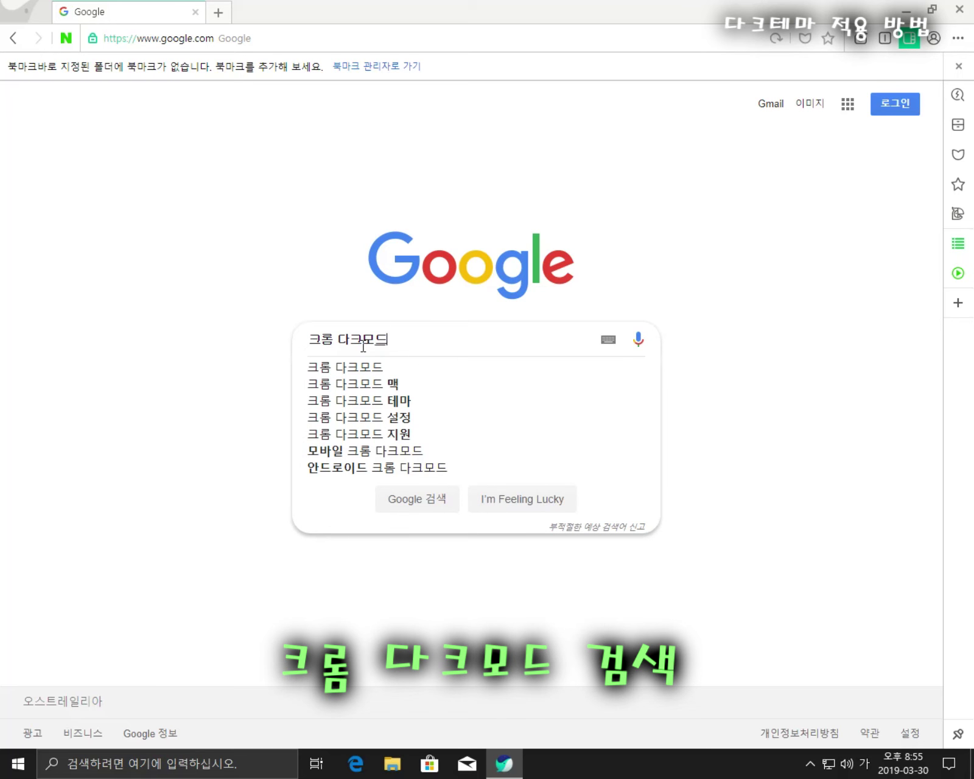
pyautogui.press('Return')
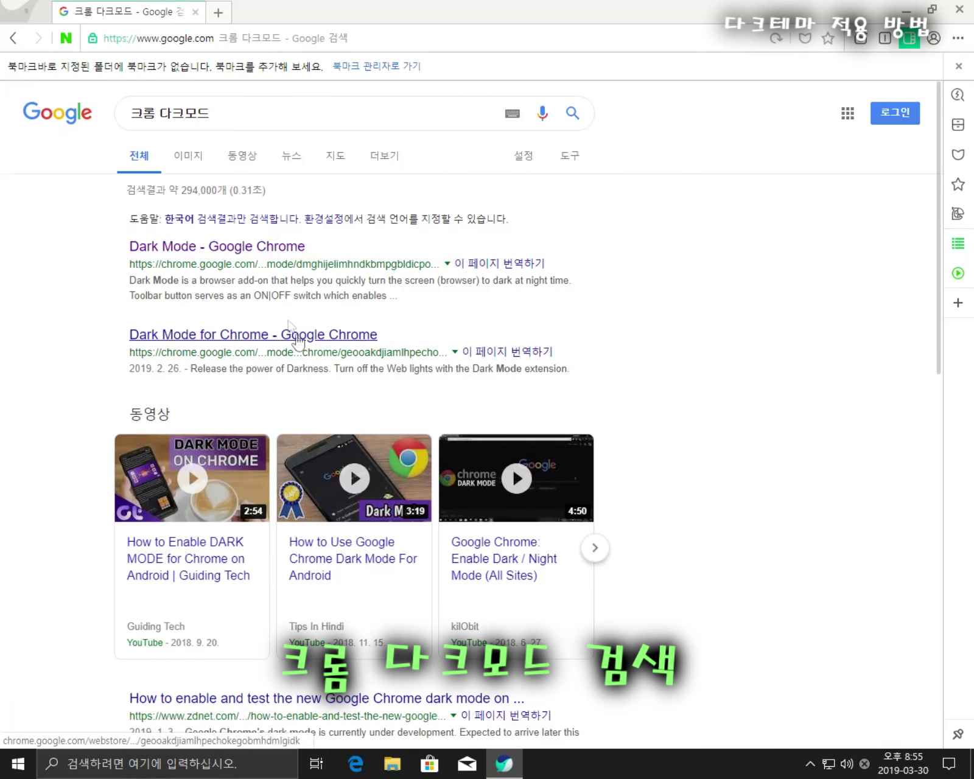
# Step: Add the Dark Mode extension from the Chrome Web Store to Whale, dismiss the added notice, and turn dark mode on
pyautogui.click(201, 249)
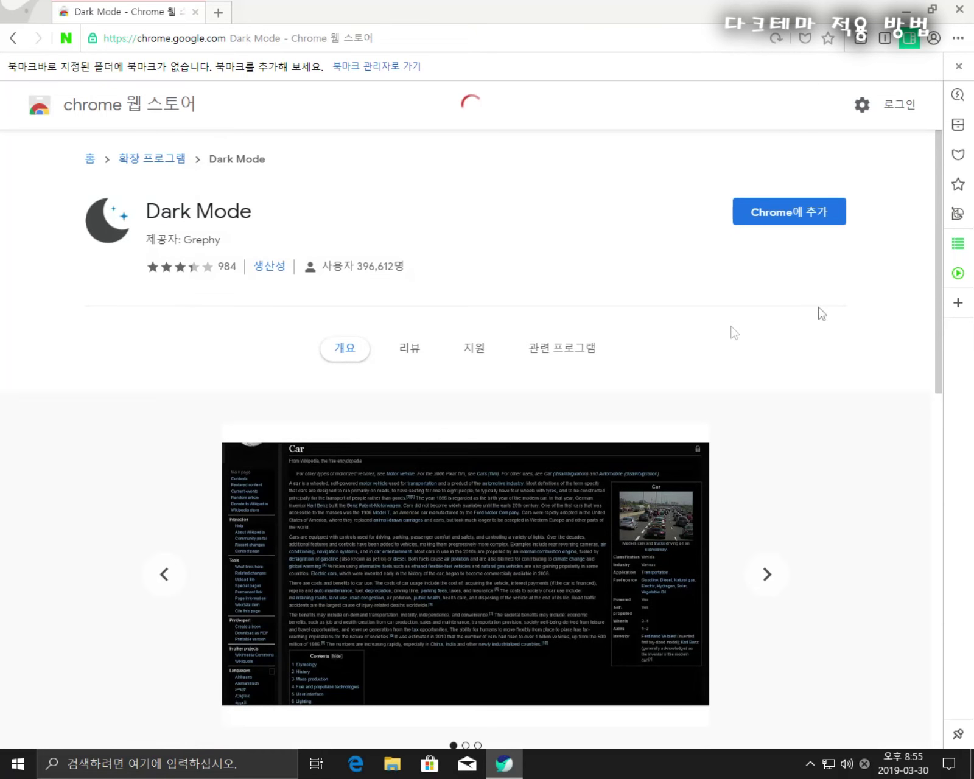
pyautogui.click(780, 222)
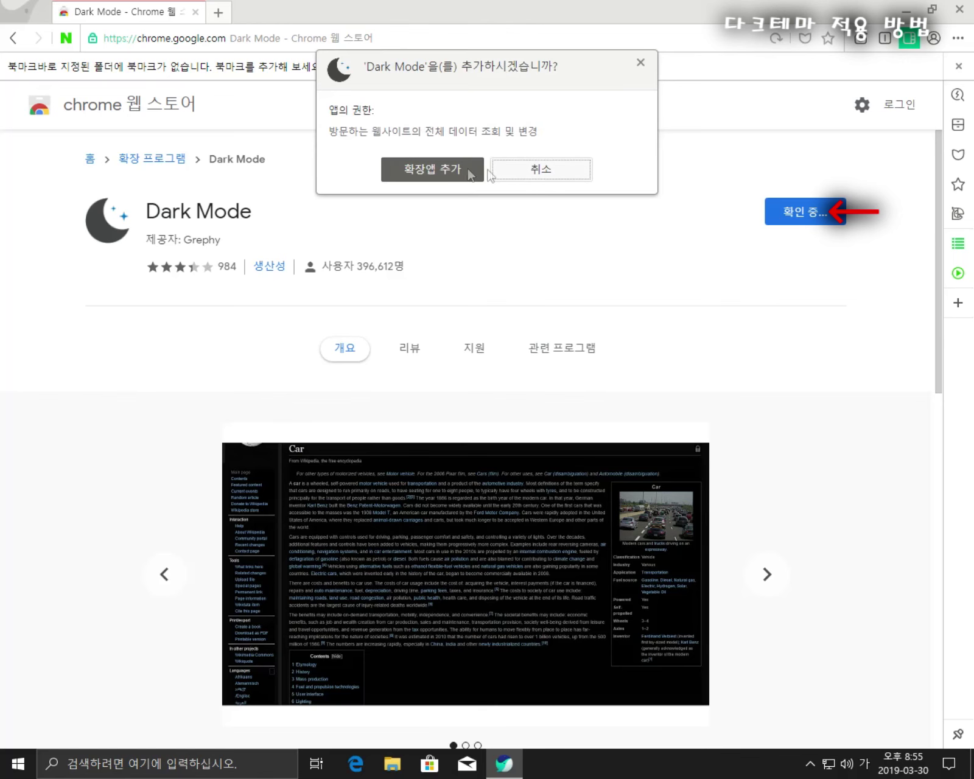
pyautogui.click(424, 170)
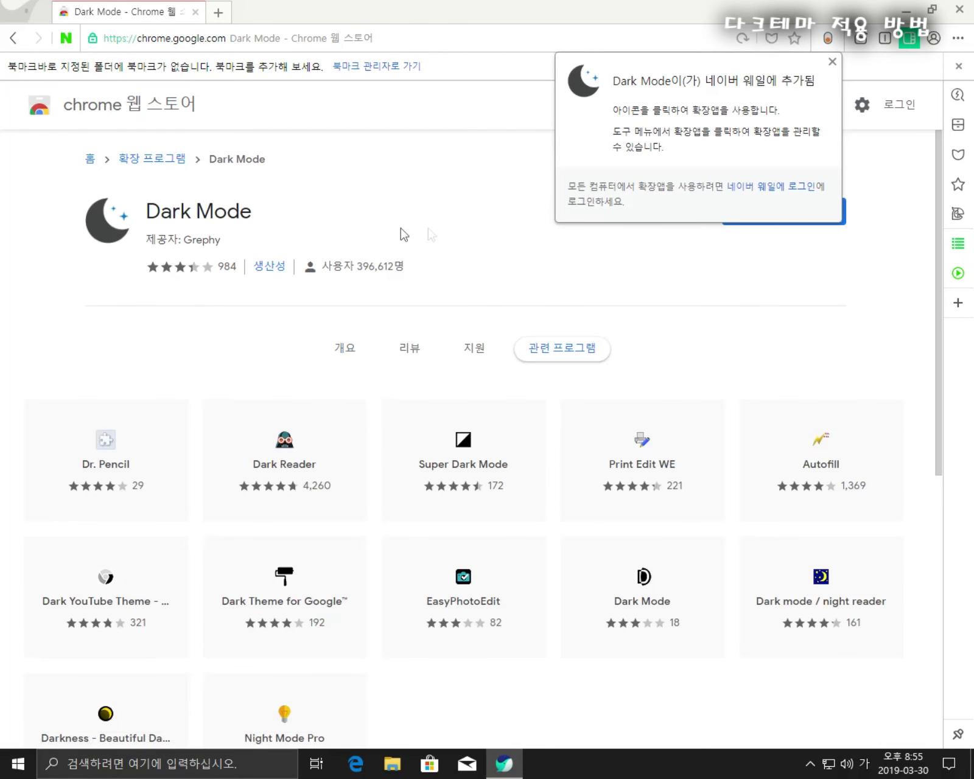
pyautogui.click(832, 63)
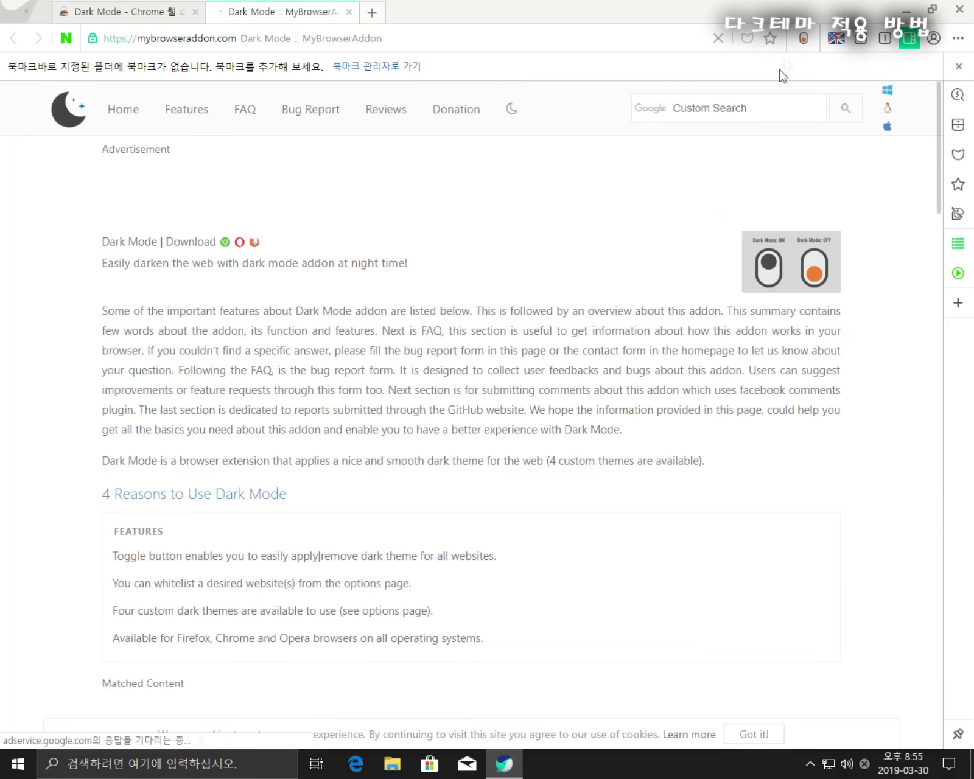
pyautogui.click(802, 39)
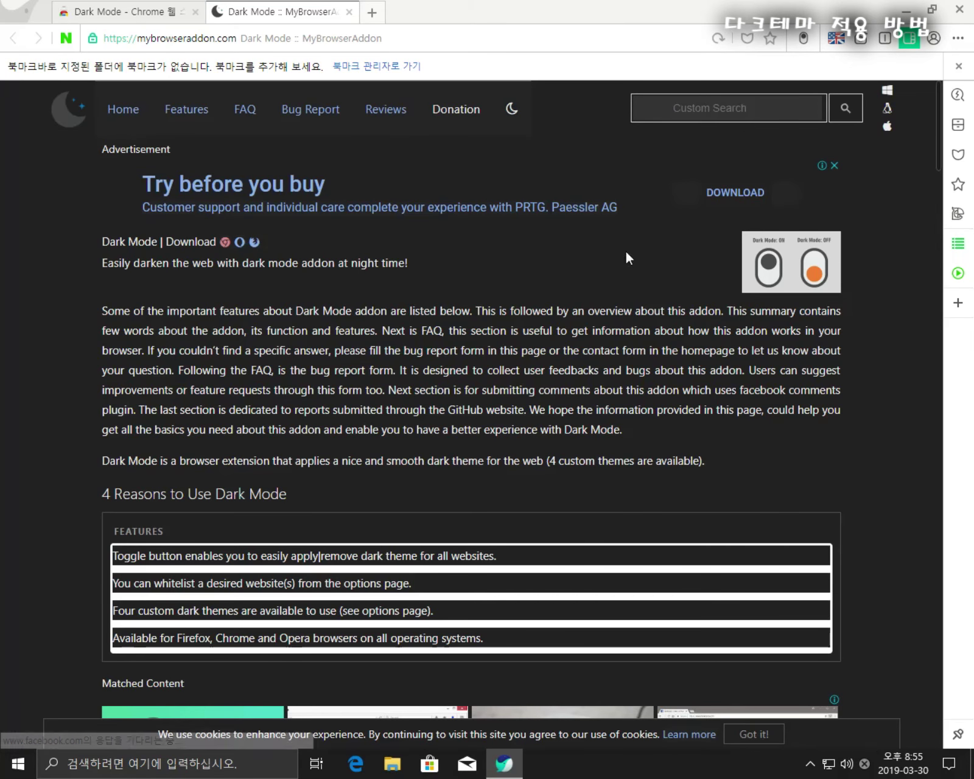
# Step: Close Whale with all its open tabs, choosing to always close all tabs
pyautogui.click(960, 8)
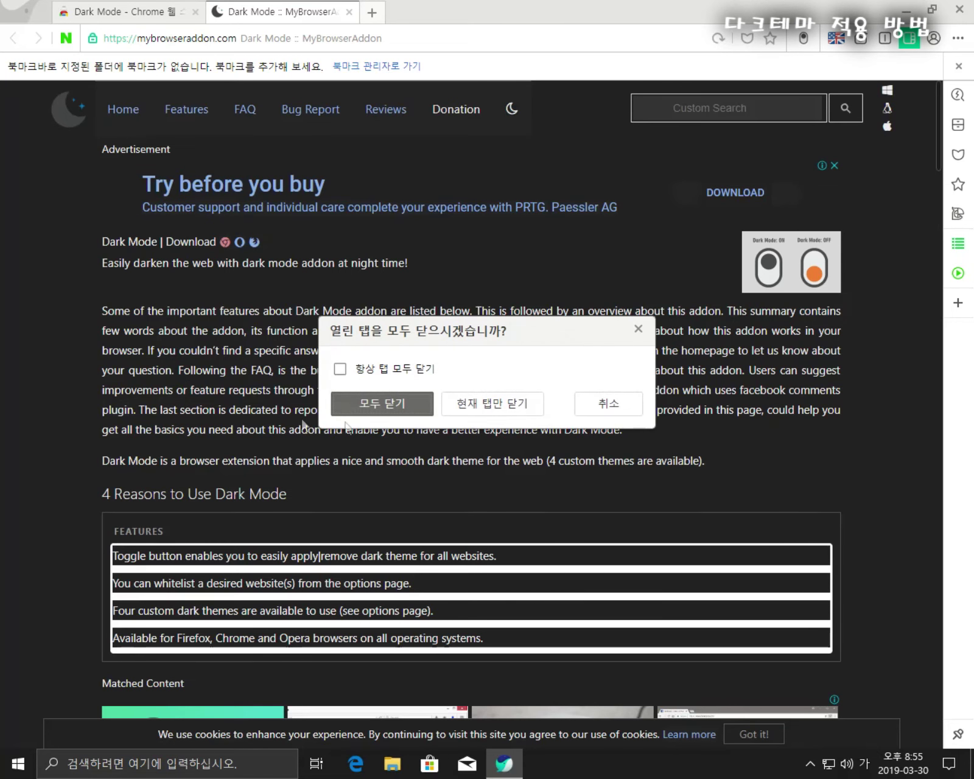
pyautogui.click(639, 329)
pyautogui.click(960, 8)
pyautogui.click(396, 369)
pyautogui.click(404, 408)
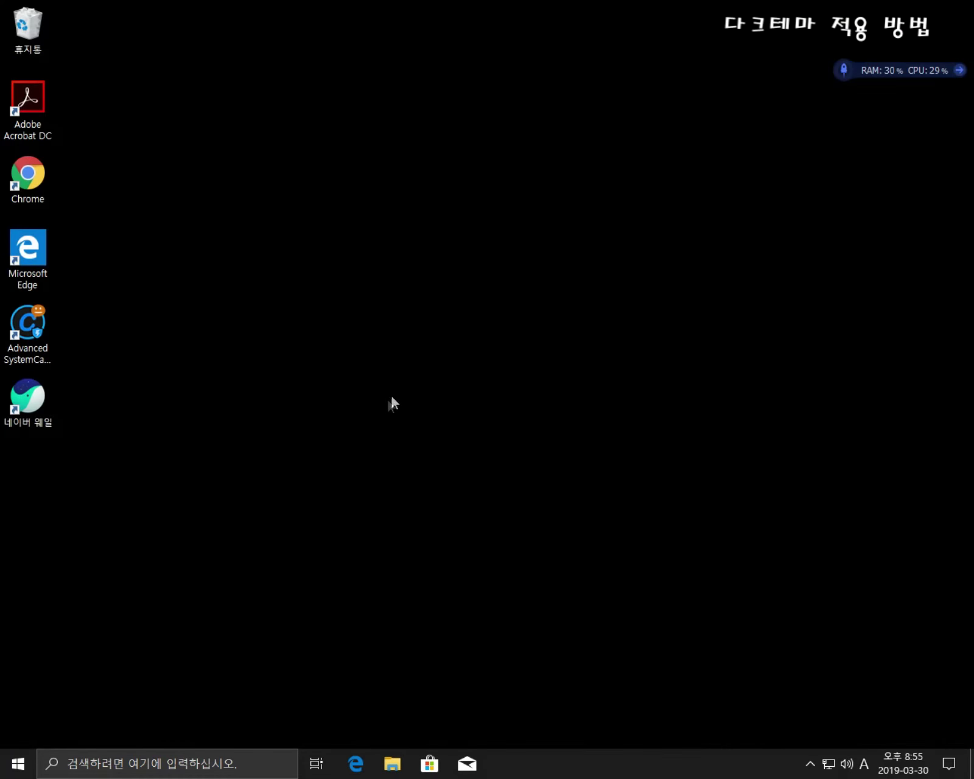
pyautogui.moveTo(33, 505); pyautogui.dragTo(34, 50)
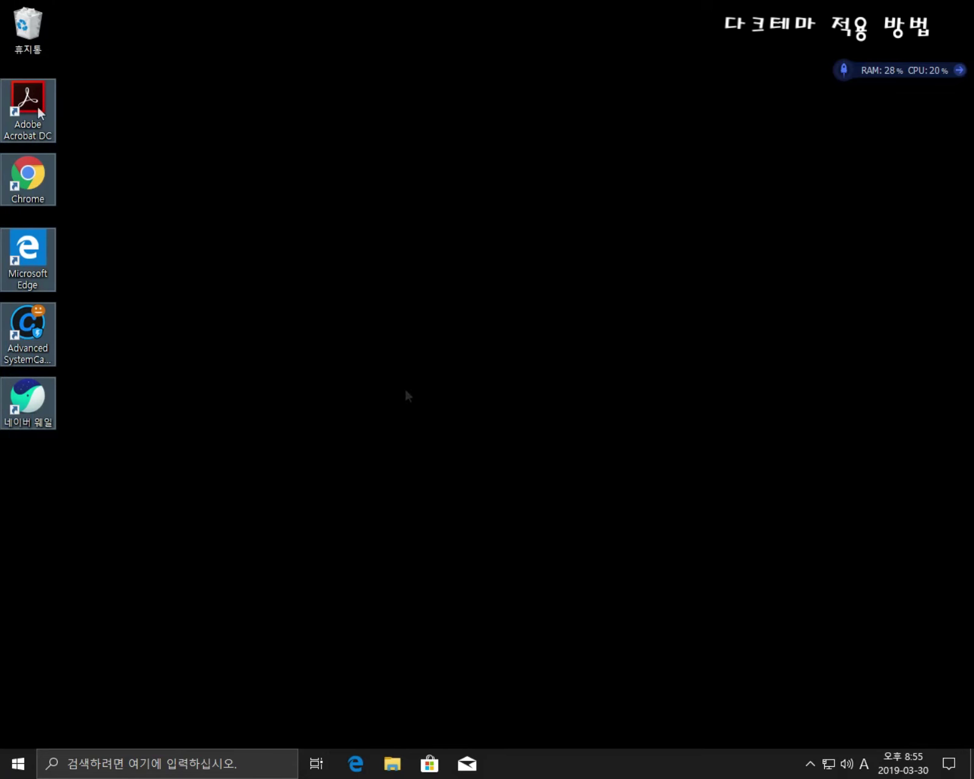
pyautogui.click(429, 395)
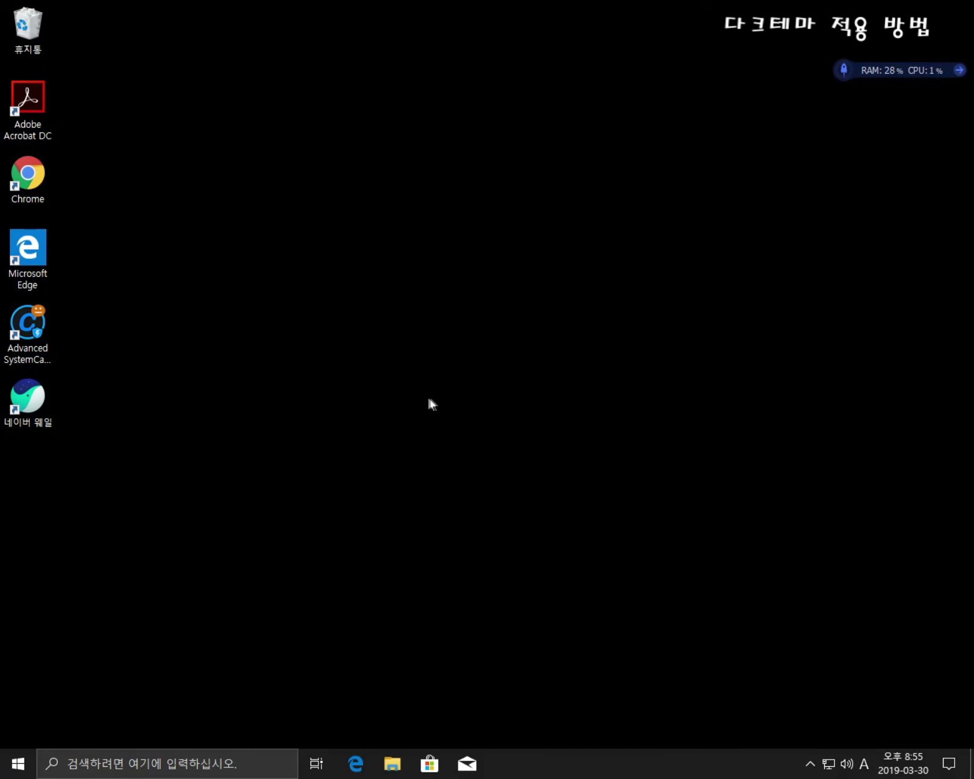
pyautogui.click(21, 772)
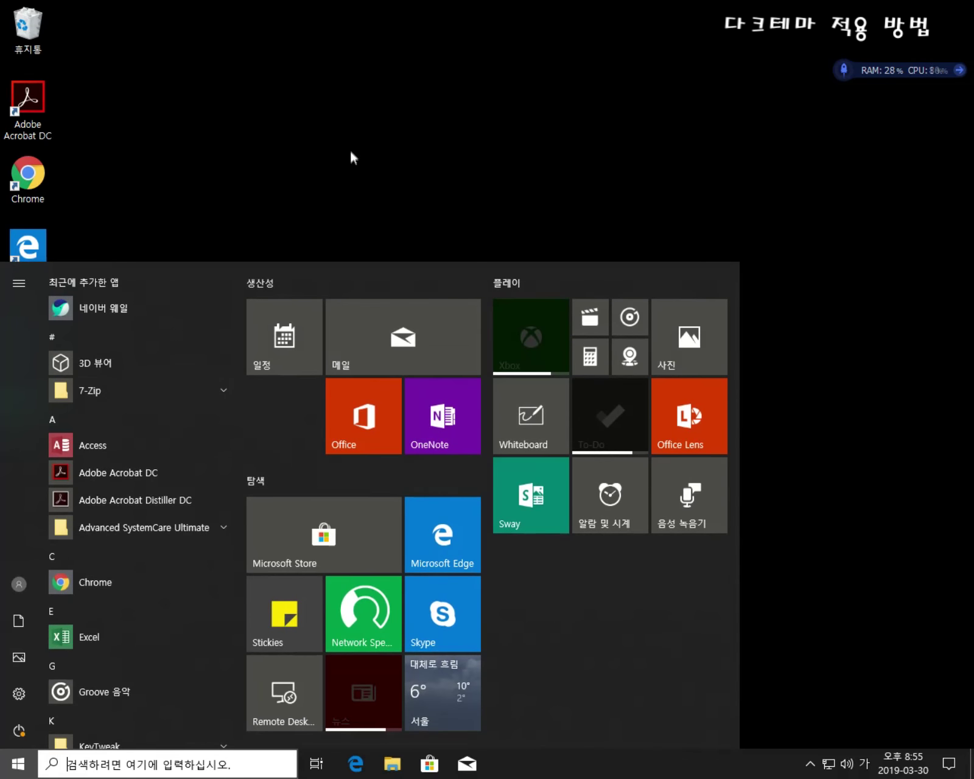
pyautogui.click(364, 161)
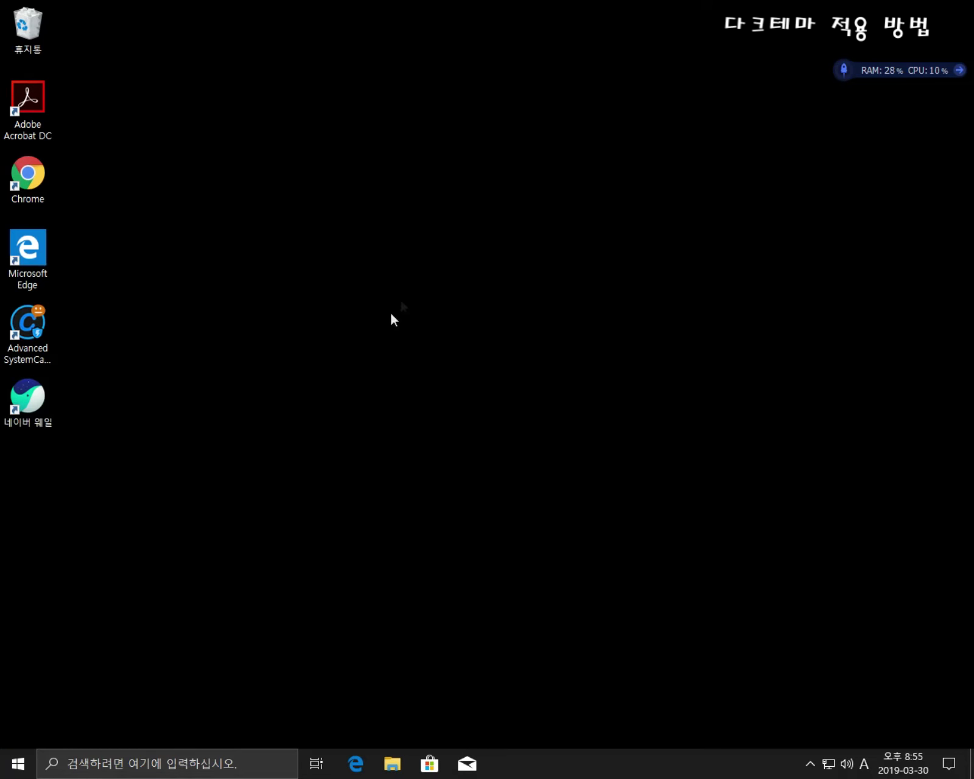
pyautogui.moveTo(235, 580); pyautogui.dragTo(67, 93)
# Step: Launch Chrome and search for "qedfsd" to view a results page with the Dark Mode extension
pyautogui.doubleClick(28, 177)
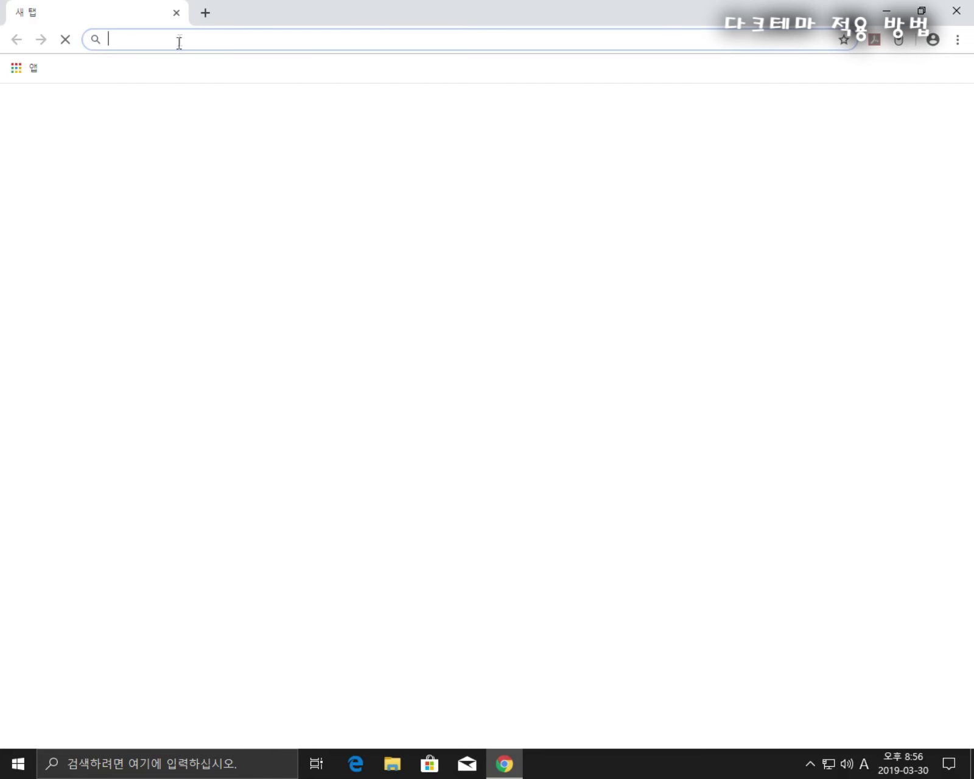
pyautogui.write('qedfsd')
pyautogui.press('Return')
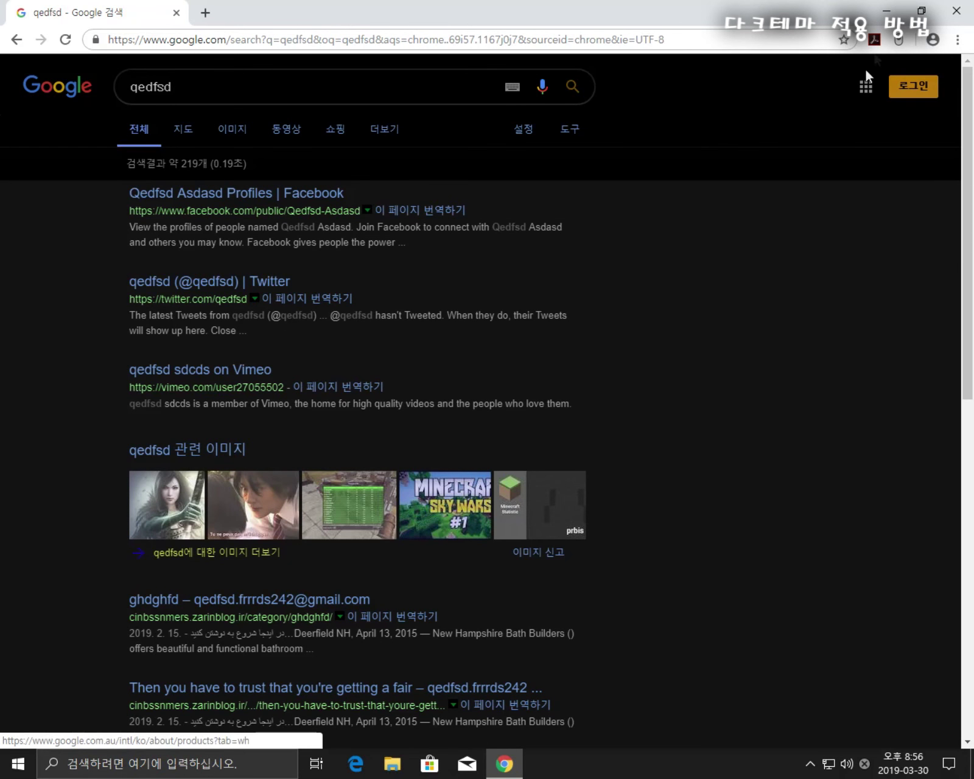
# Step: Switch the Dark Mode extension off and on several times on the search results page, leaving it on
pyautogui.click(899, 40)
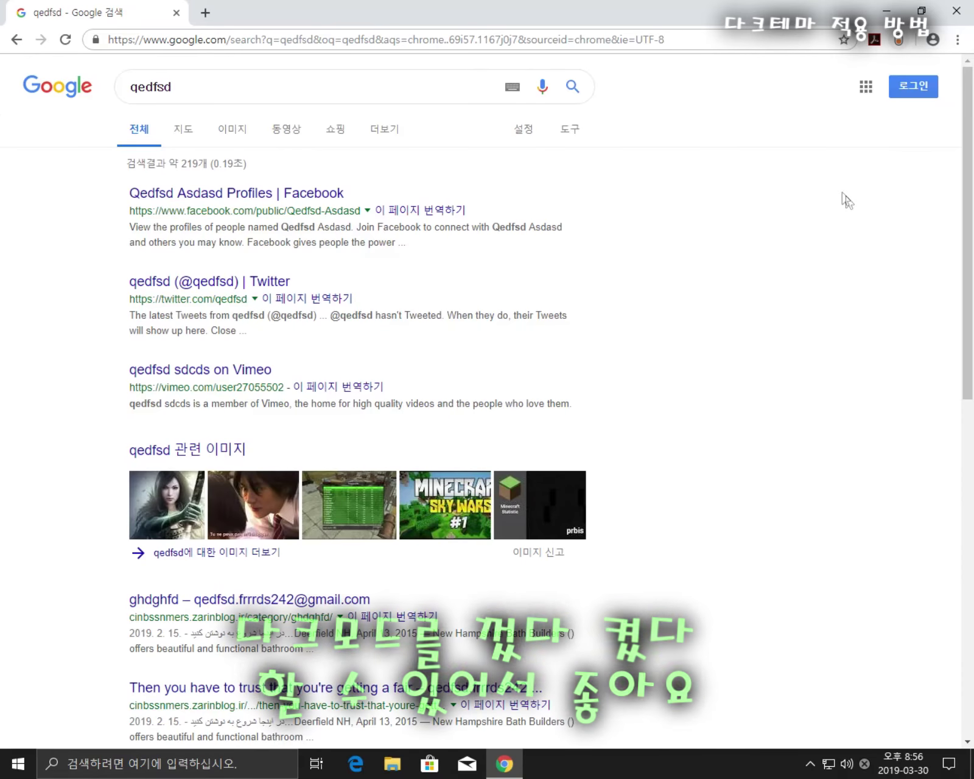
pyautogui.click(899, 42)
pyautogui.click(899, 41)
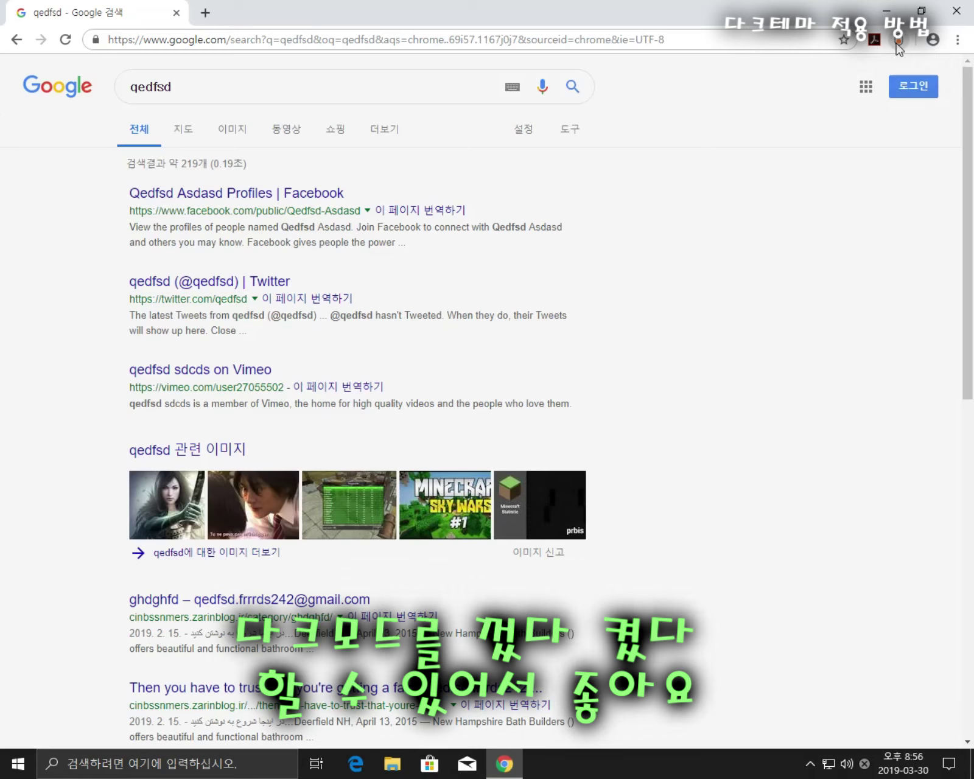
pyautogui.click(899, 41)
pyautogui.click(899, 41)
pyautogui.click(899, 41)
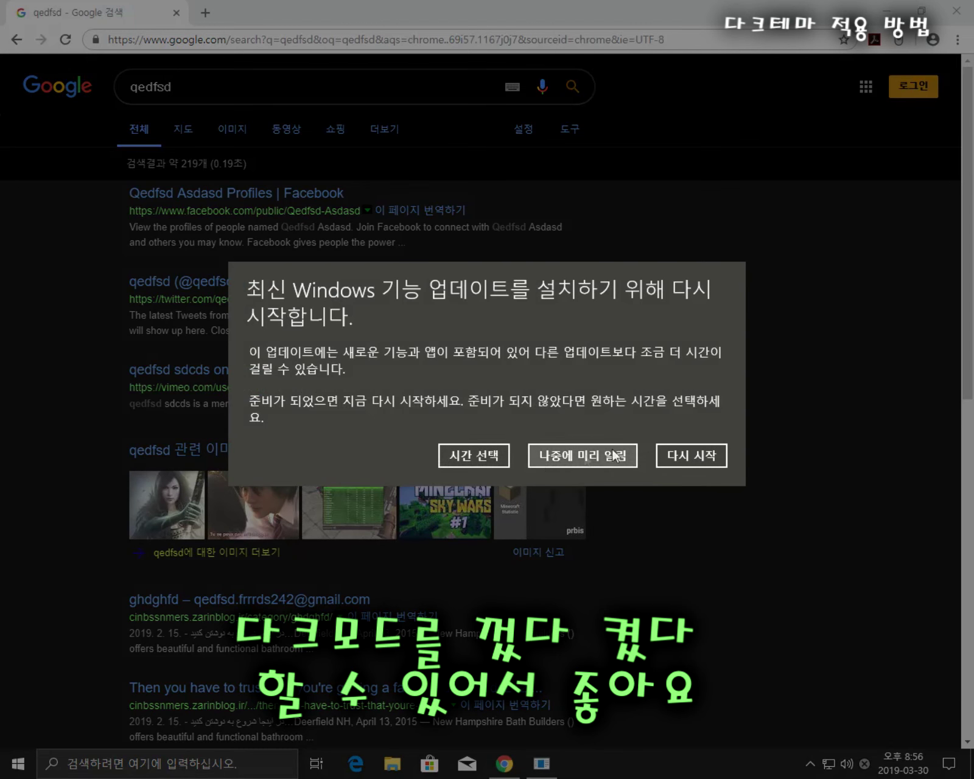
# Step: Postpone the Windows feature update restart by choosing to be reminded later (나중에 미리 알림)
pyautogui.click(582, 455)
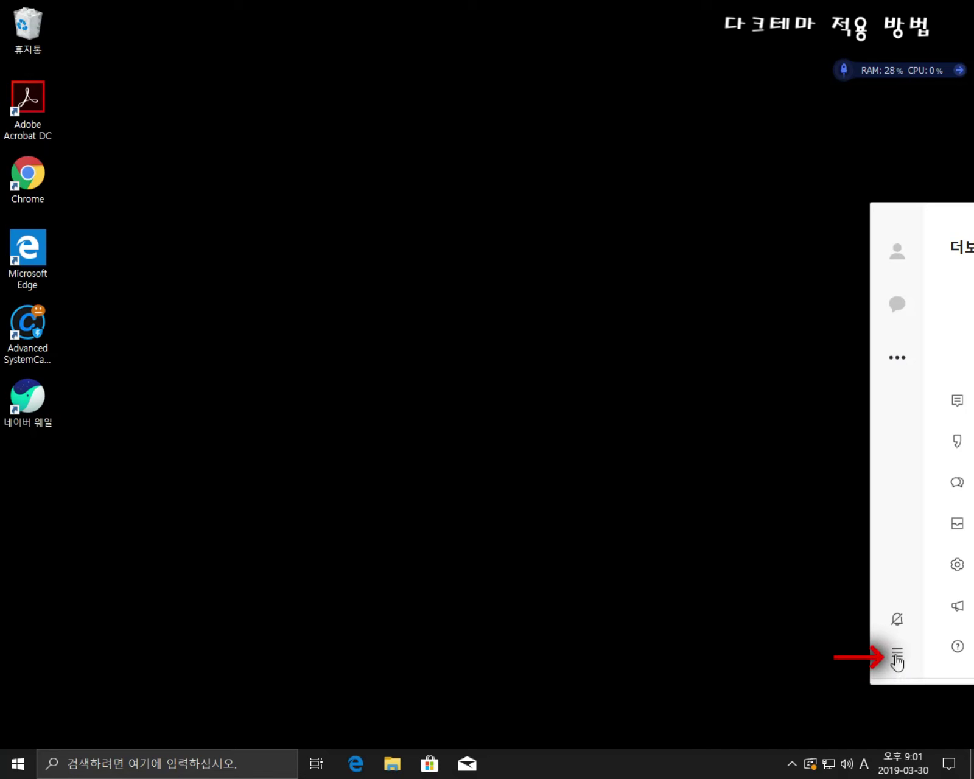
# Step: Open the chat room background picker from KakaoTalk's chat settings (채팅) and place it over the settings window
pyautogui.click(896, 657)
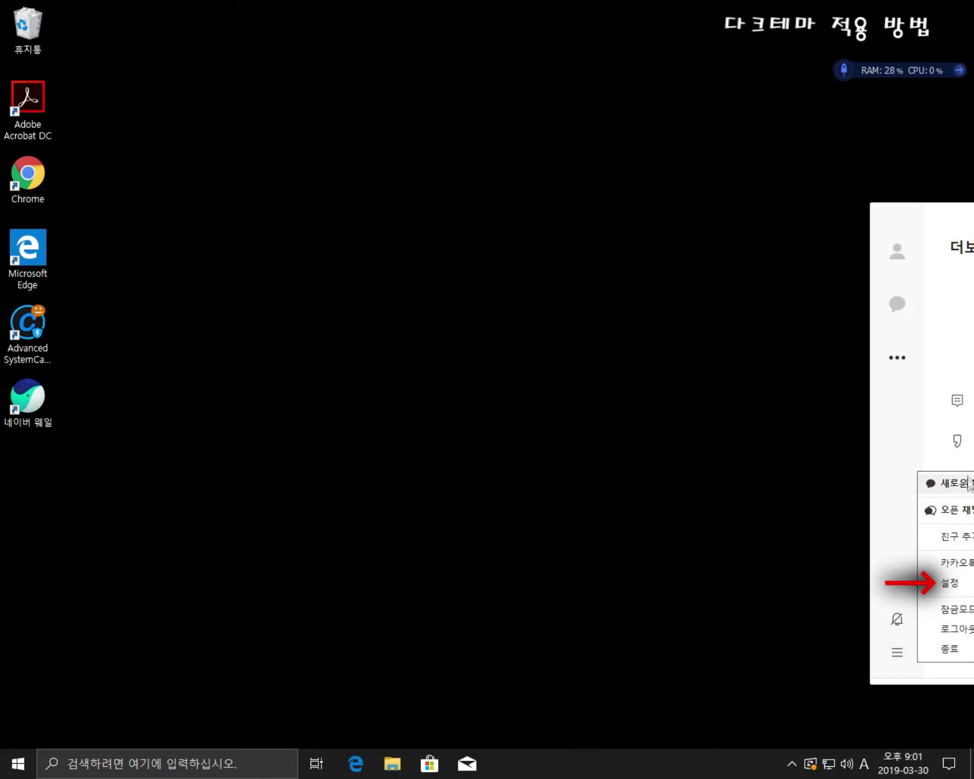
pyautogui.click(954, 586)
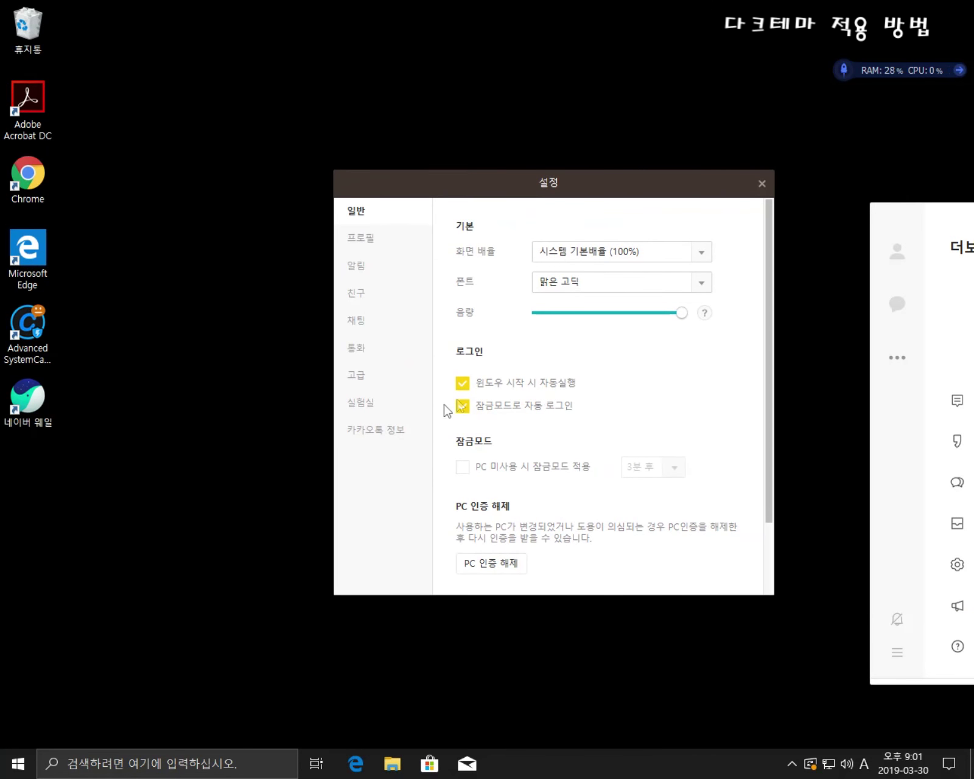
pyautogui.click(368, 318)
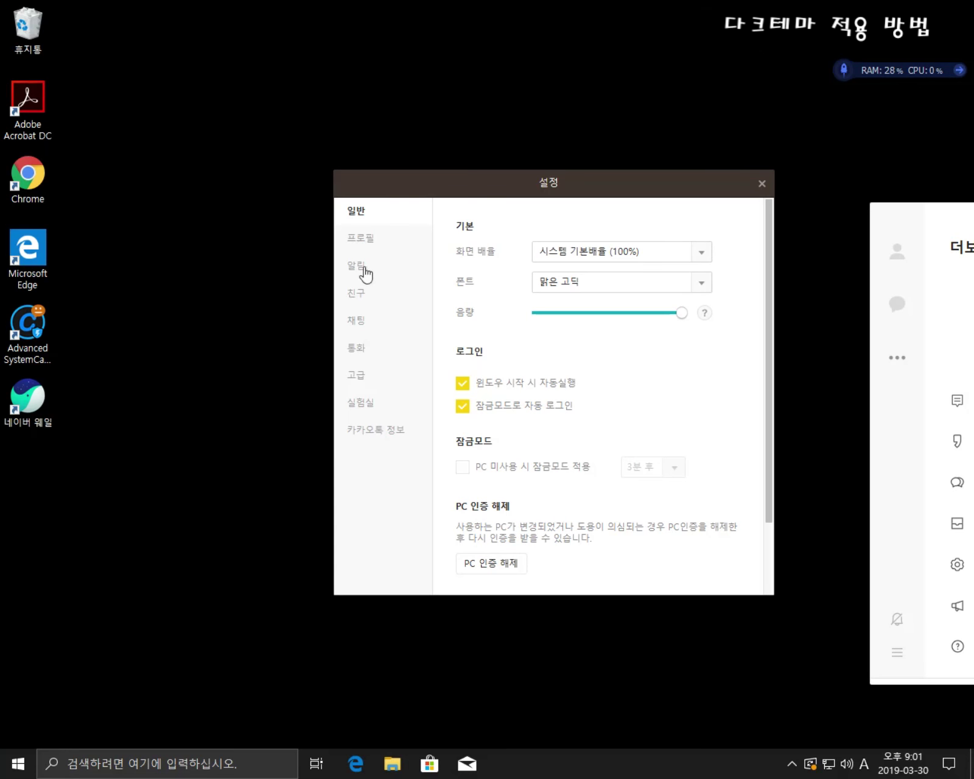
pyautogui.click(360, 214)
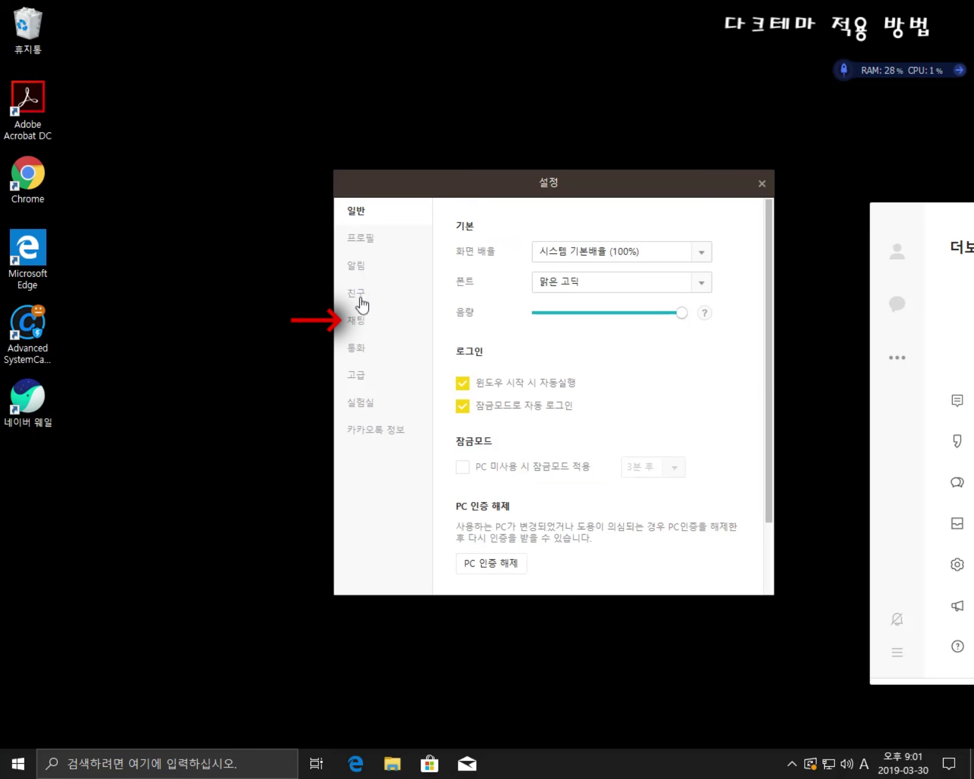
pyautogui.click(361, 329)
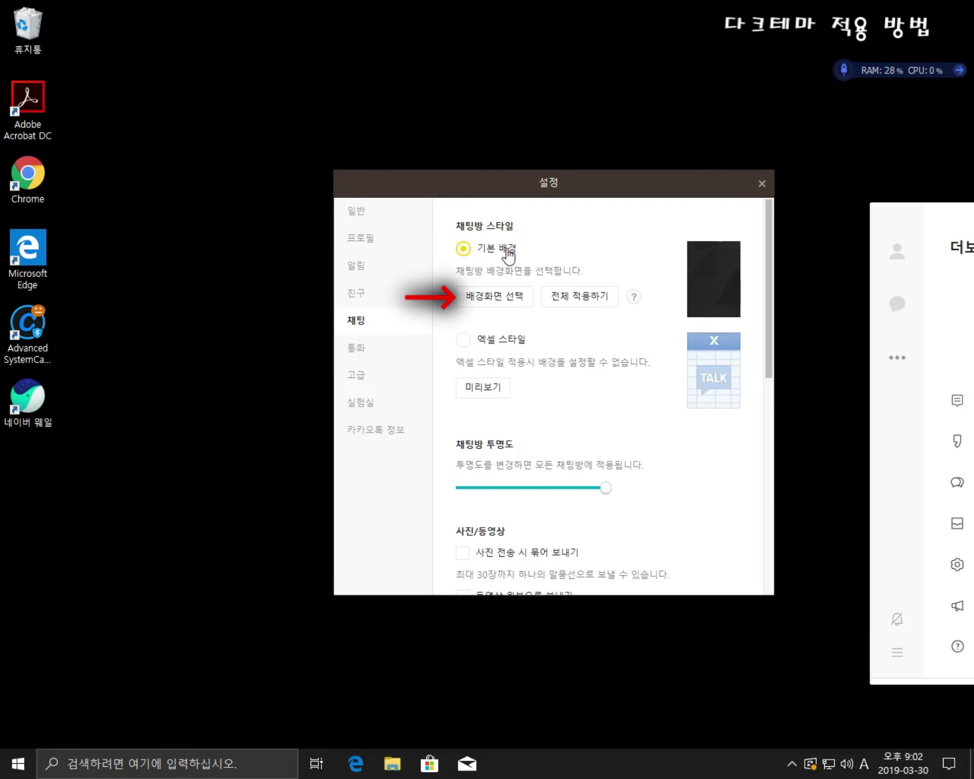
pyautogui.click(492, 307)
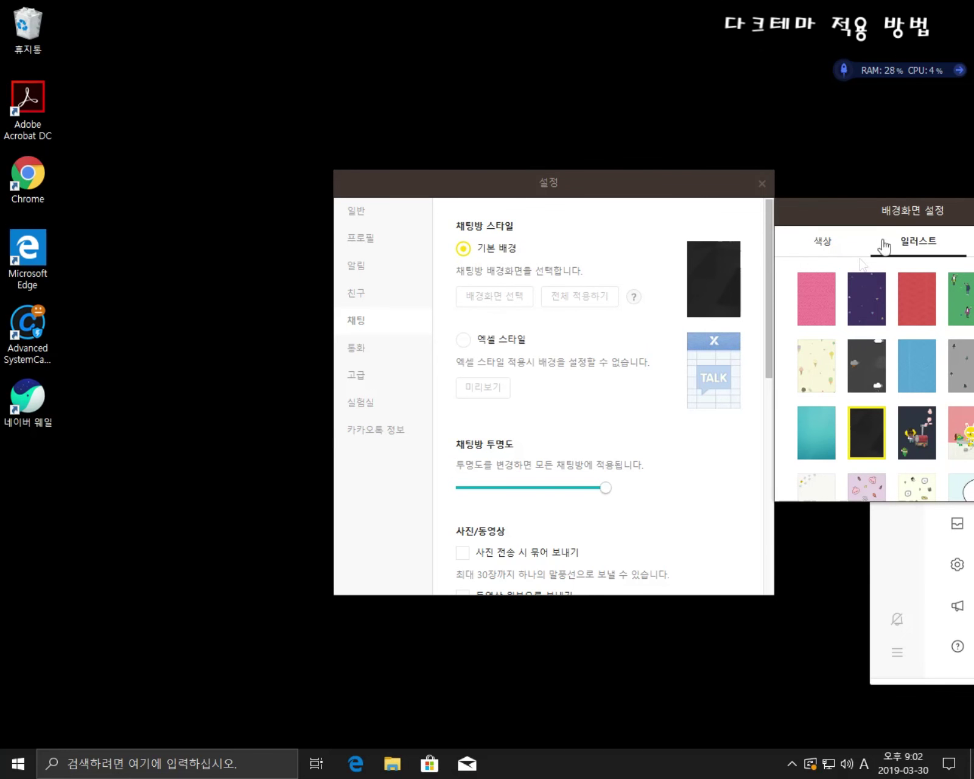
pyautogui.moveTo(901, 222); pyautogui.dragTo(583, 223)
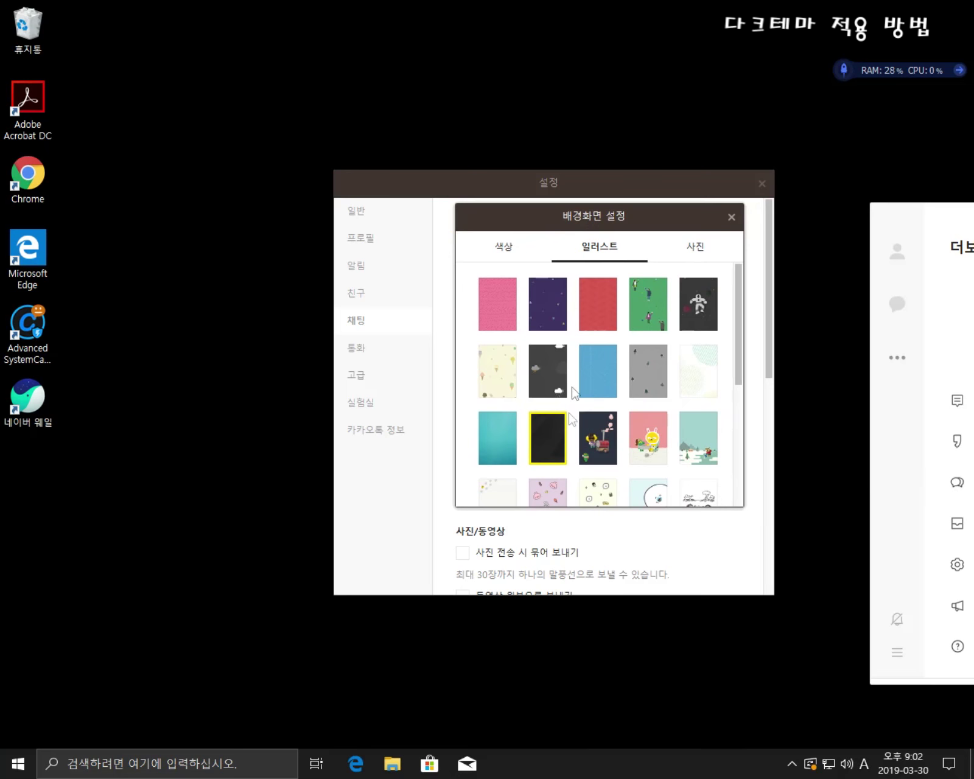
# Step: Look through the colour and illustration backgrounds, set the plain black illustration as the chat room background, and close the settings
pyautogui.click(507, 247)
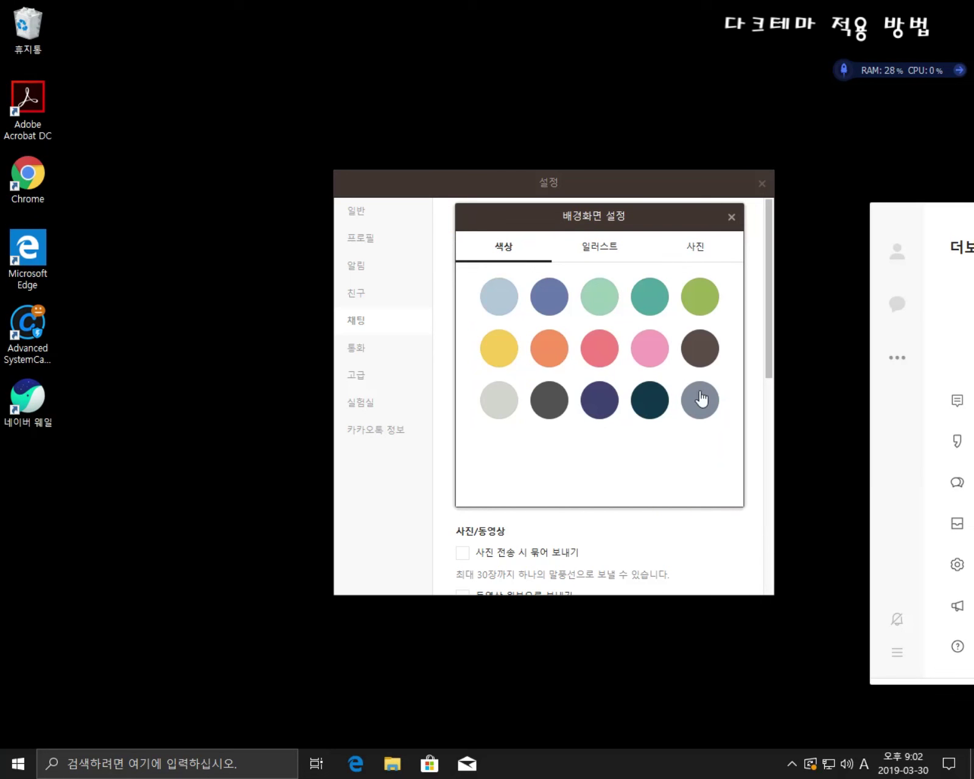
pyautogui.click(601, 254)
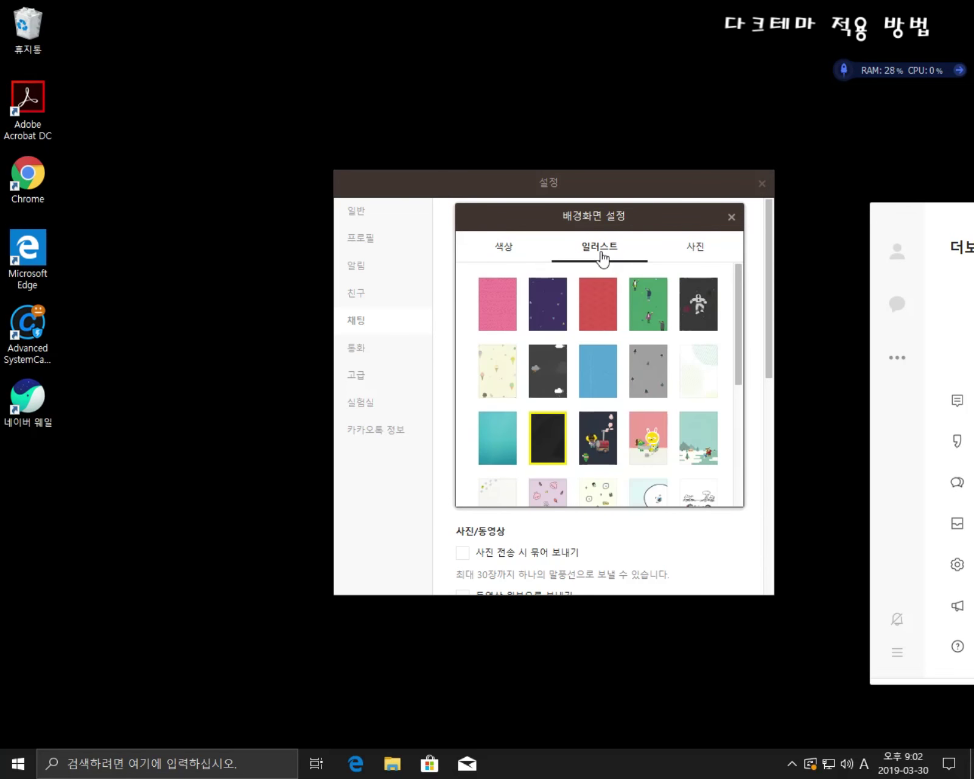
pyautogui.scroll(-5, 591, 434)
pyautogui.scroll(5, 594, 420)
pyautogui.click(504, 247)
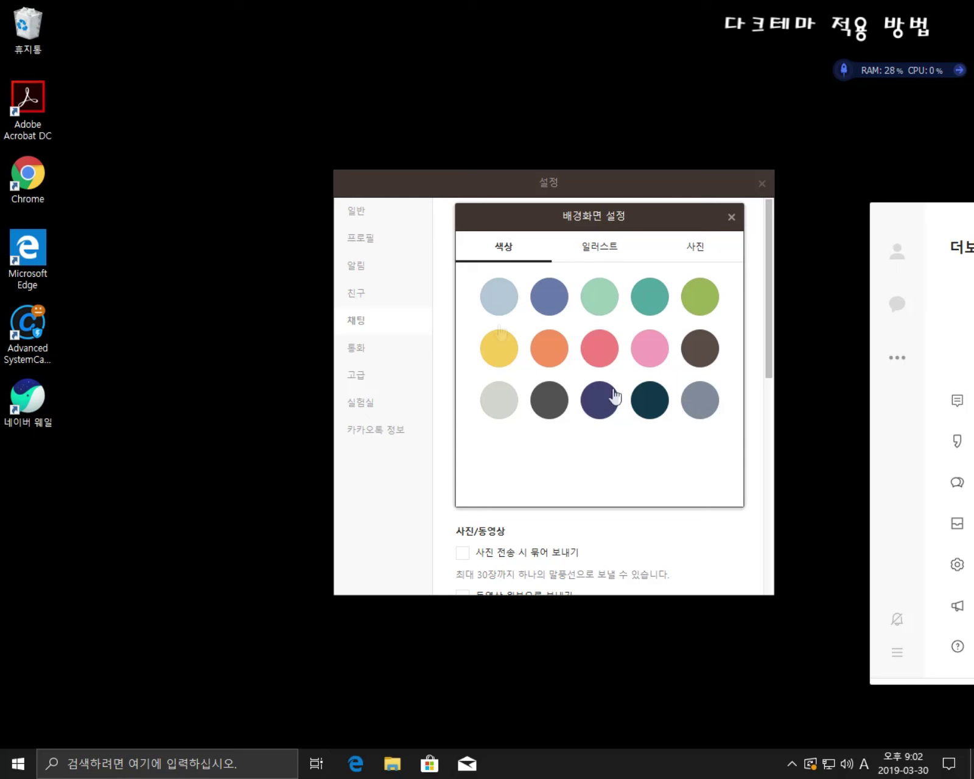
pyautogui.click(606, 258)
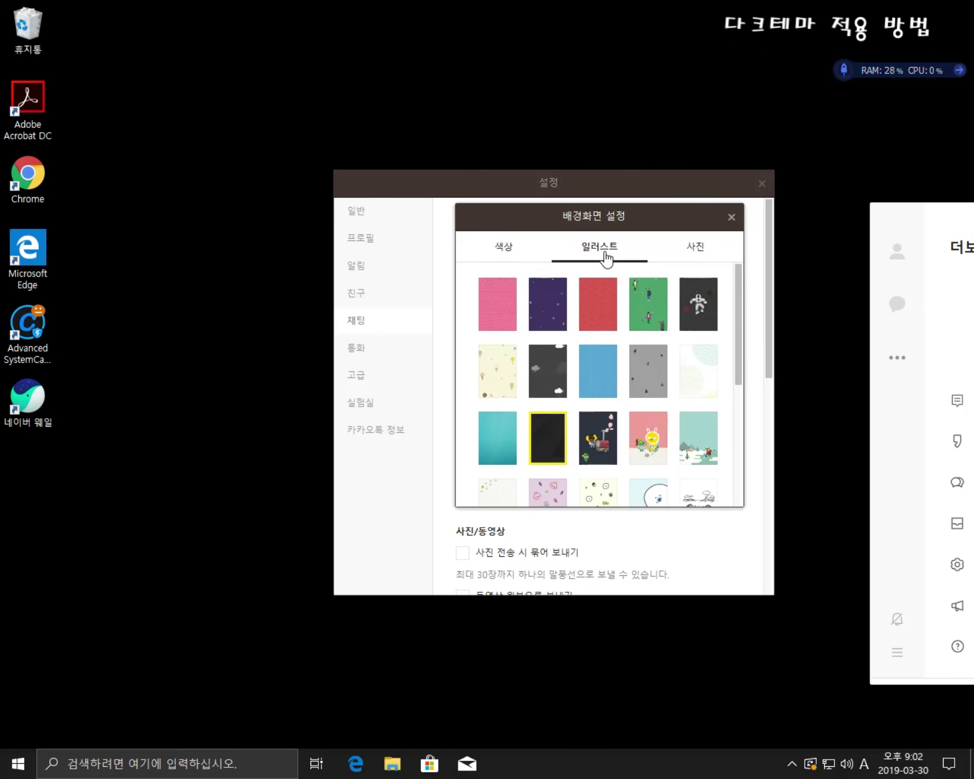
pyautogui.click(497, 445)
pyautogui.click(547, 451)
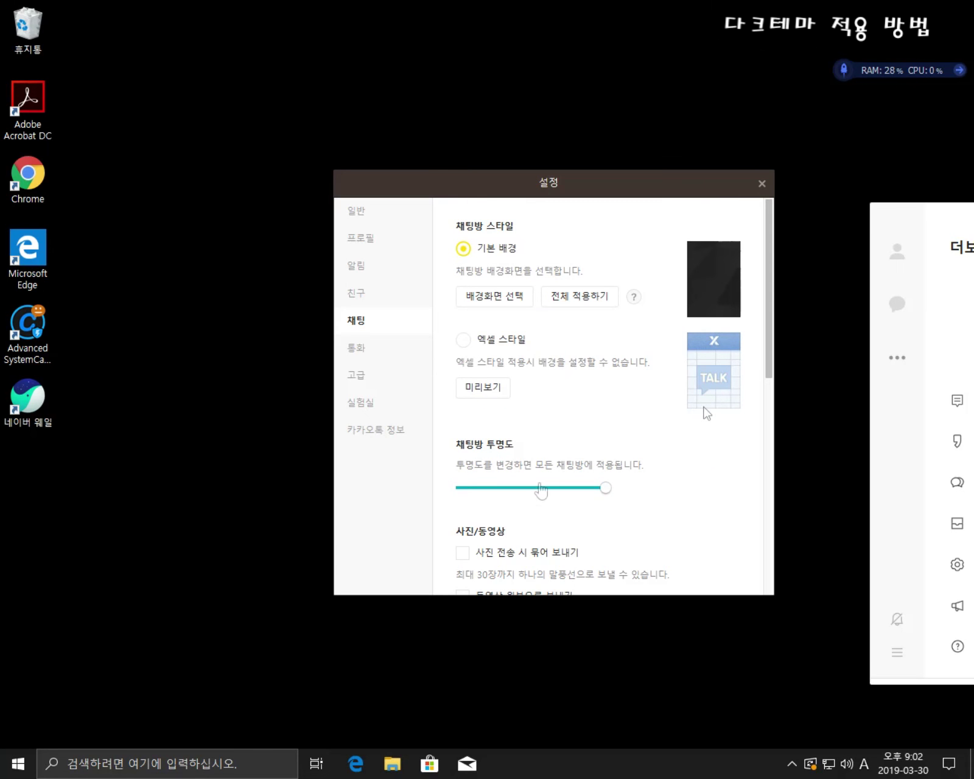
pyautogui.click(761, 184)
# Step: Open a chat room from the KakaoTalk chat list and move its window onto the desktop to view the background
pyautogui.click(892, 311)
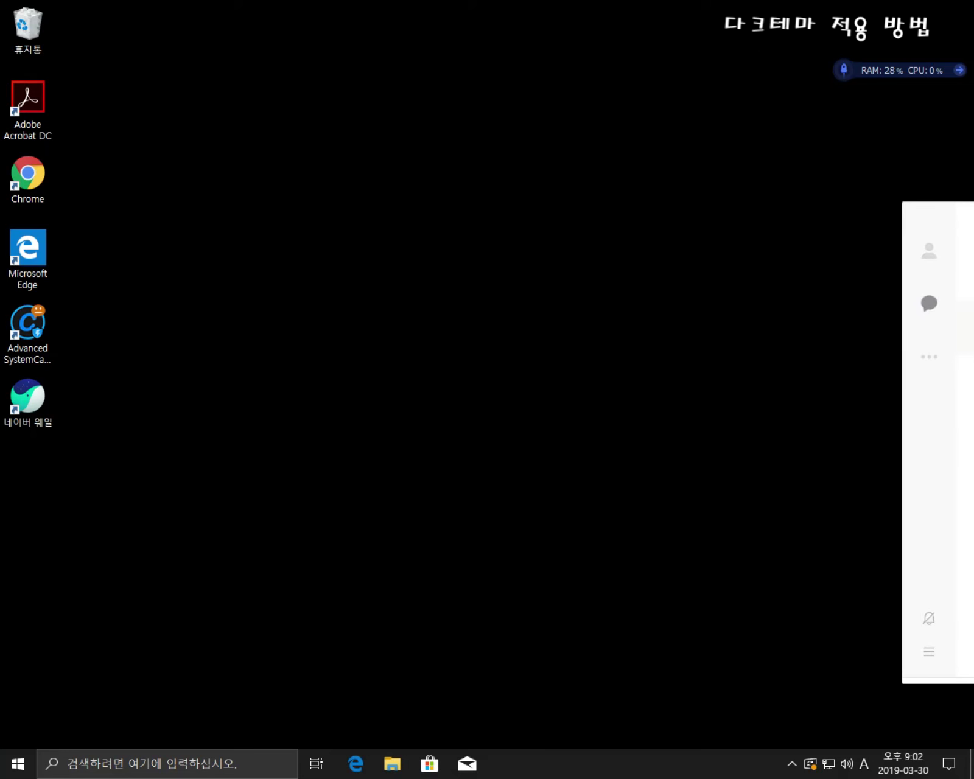
pyautogui.moveTo(835, 311); pyautogui.dragTo(571, 200)
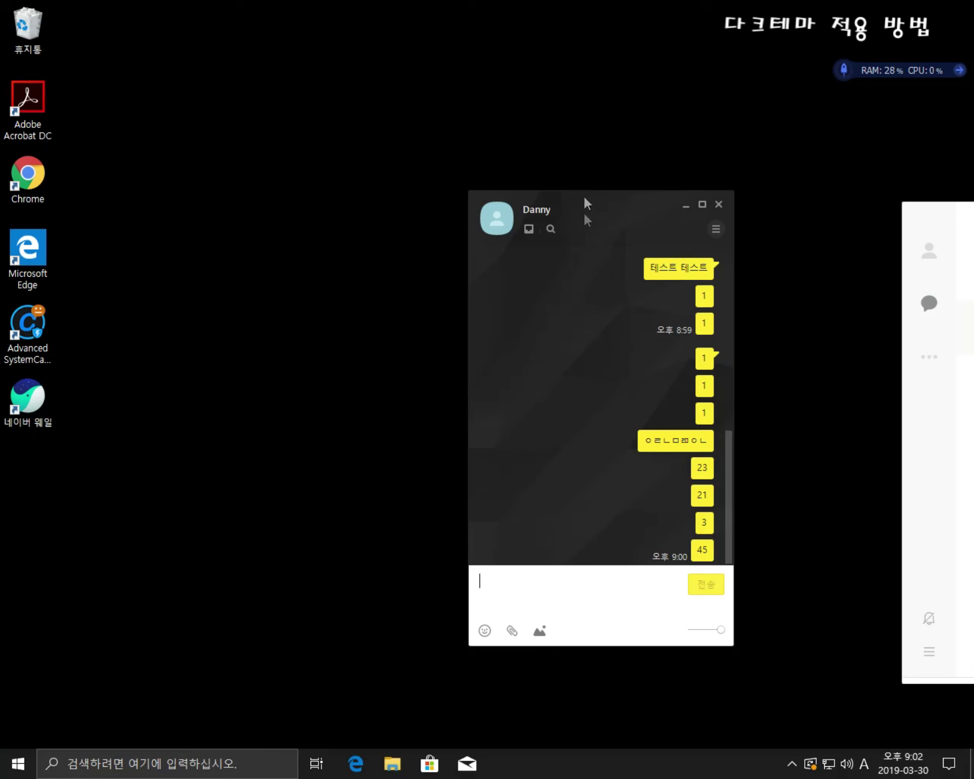
pyautogui.moveTo(585, 211); pyautogui.dragTo(629, 187)
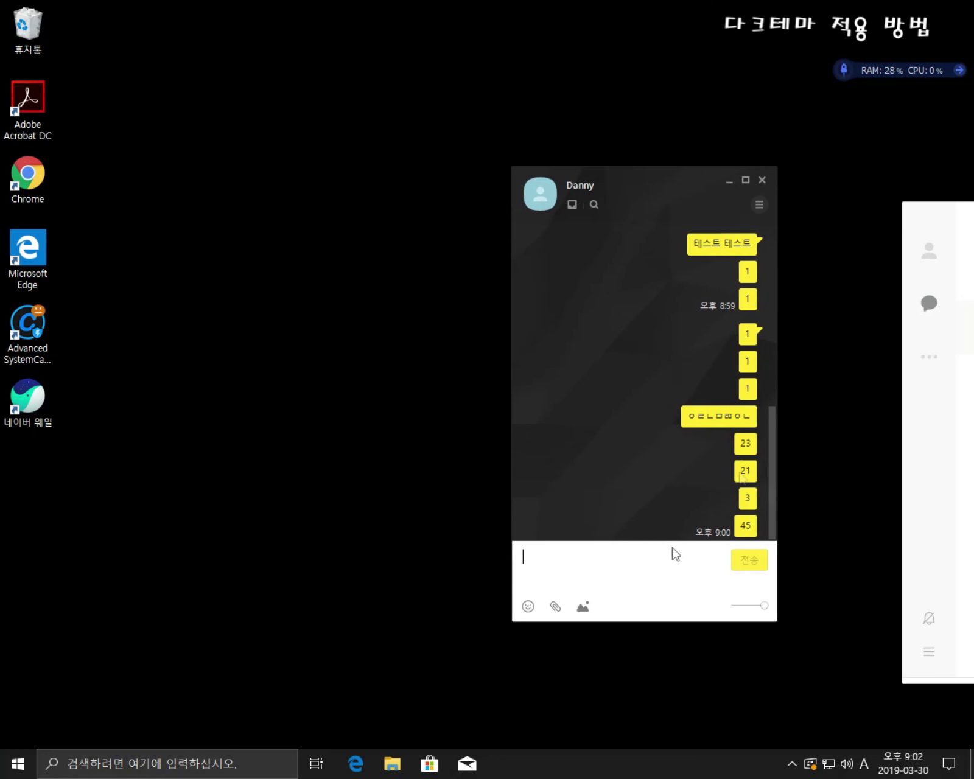
pyautogui.moveTo(637, 182); pyautogui.dragTo(674, 234)
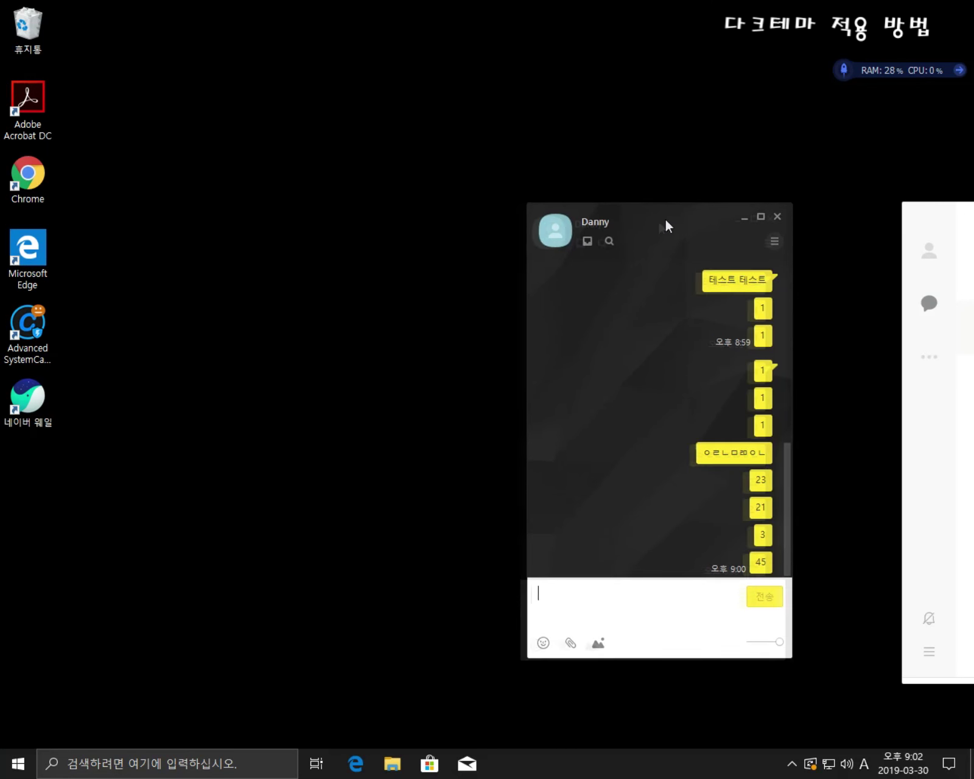